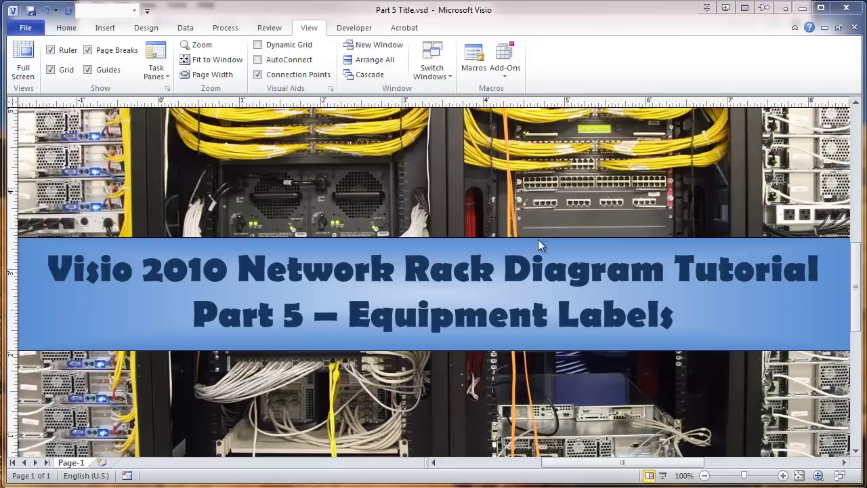
Switch to the open drawing 'Visio at end of Part 4 clip 3.vsd' with the CD1AA rack.
click(441, 80)
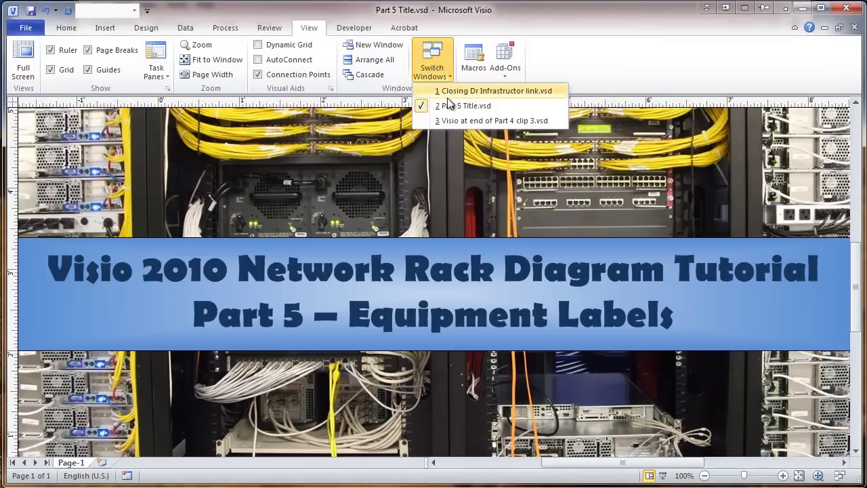
click(453, 122)
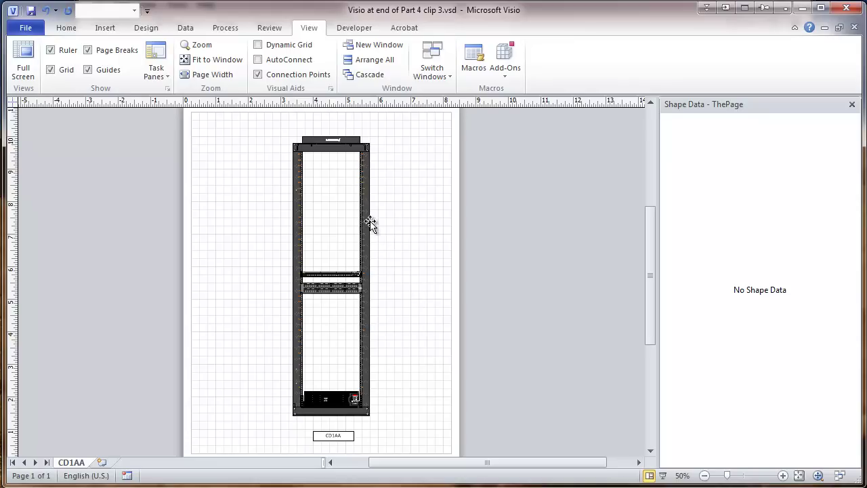
Give the rack manufacturer Ortronics, product number OR-MM6706 and the pasted 45-rack-unit description.
click(365, 340)
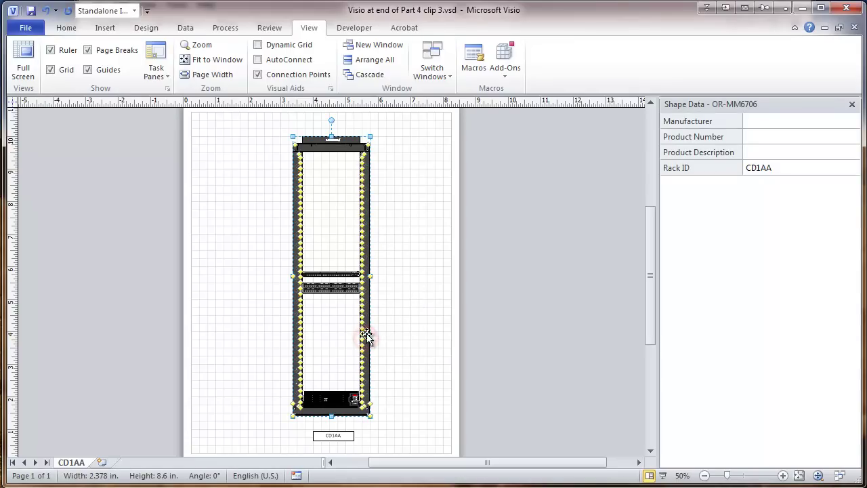
click(754, 120)
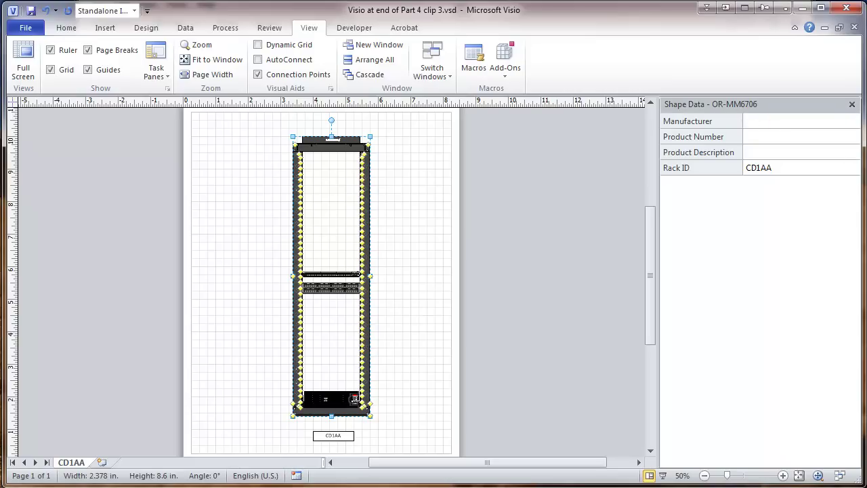
text(Ortronics)
click(755, 136)
text(OR-MM6706)
click(759, 152)
key(ctrl+v)
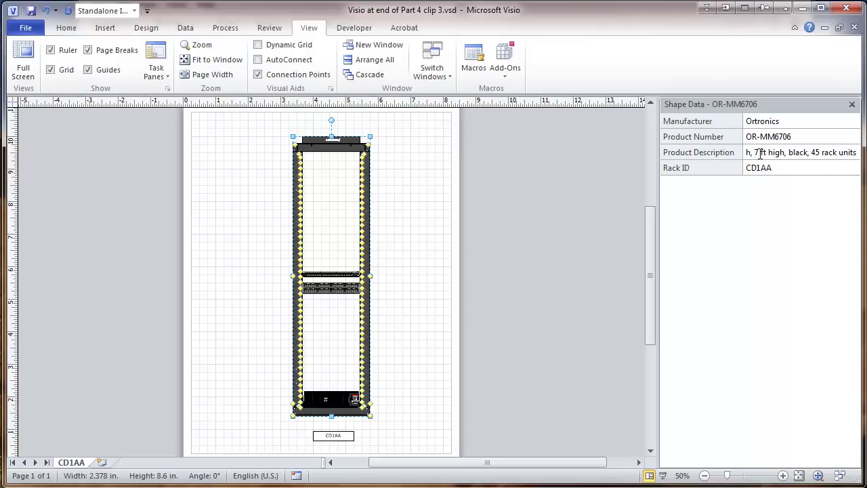
Fill in the UPS data: APC, 'UPS 300 VA 208V rack mounted', SURTD3000-RMXLT, IP 192.168.nnn.nnn.
click(329, 398)
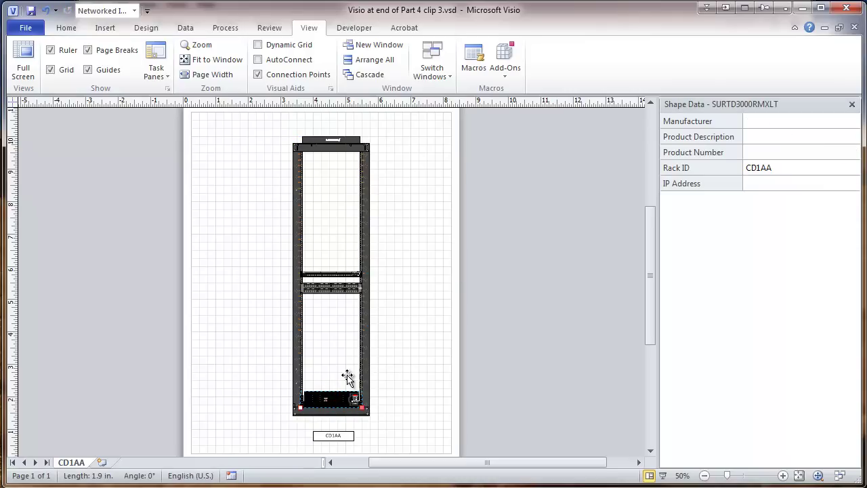
click(753, 120)
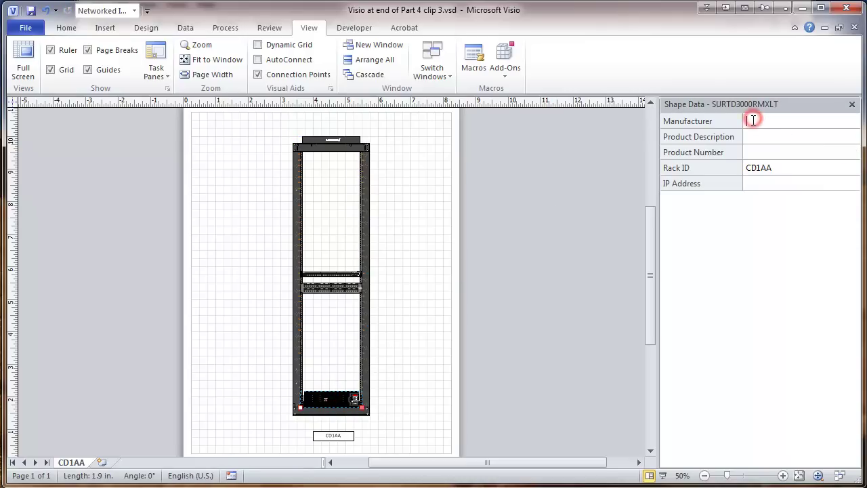
text(APC)
click(764, 136)
text(U)
text(PS)
text( 300)
text( VA 208)
text(V )
text(rack)
text( mounted)
click(751, 152)
text(SURT)
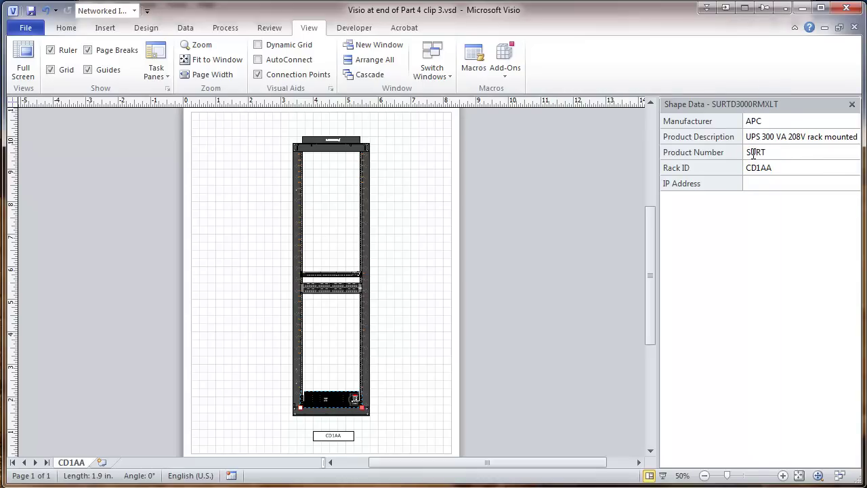
text(D3000-RMXLT)
click(757, 186)
text(192.168.)
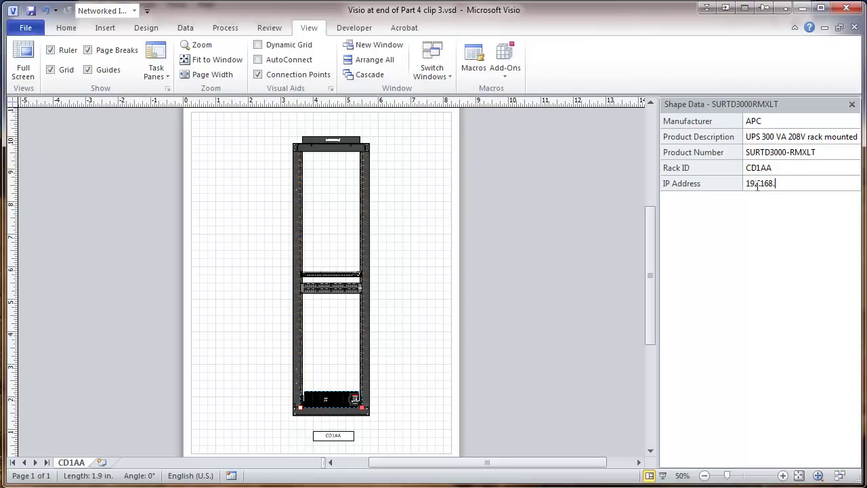
text(nnn.nnn)
drag(807, 183, 732, 197)
key(ctrl+c)
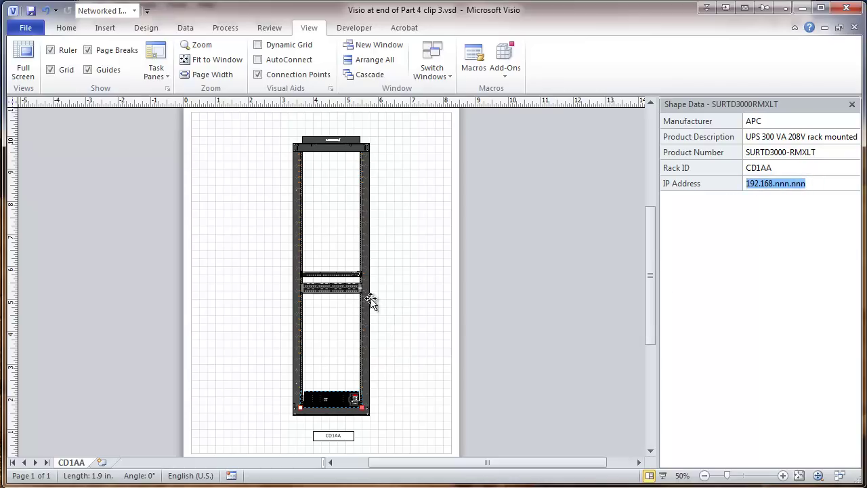
Trim the patch panel manufacturer to Leviton, paste its Cat 5e description and 5G596-U48, set Patch Panel ID X.
click(328, 293)
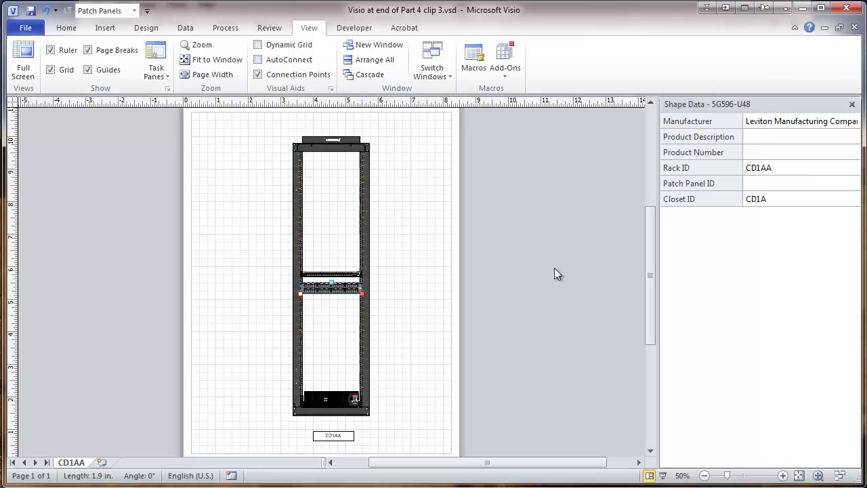
drag(786, 121, 859, 121)
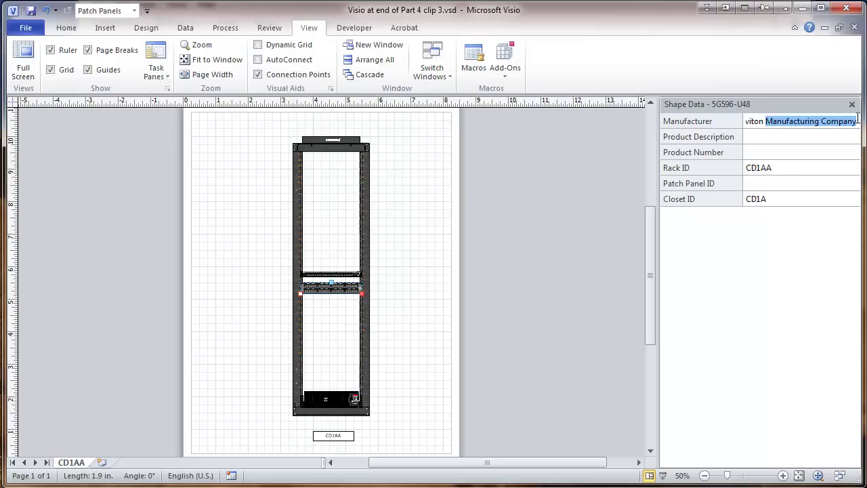
key(Delete)
click(753, 134)
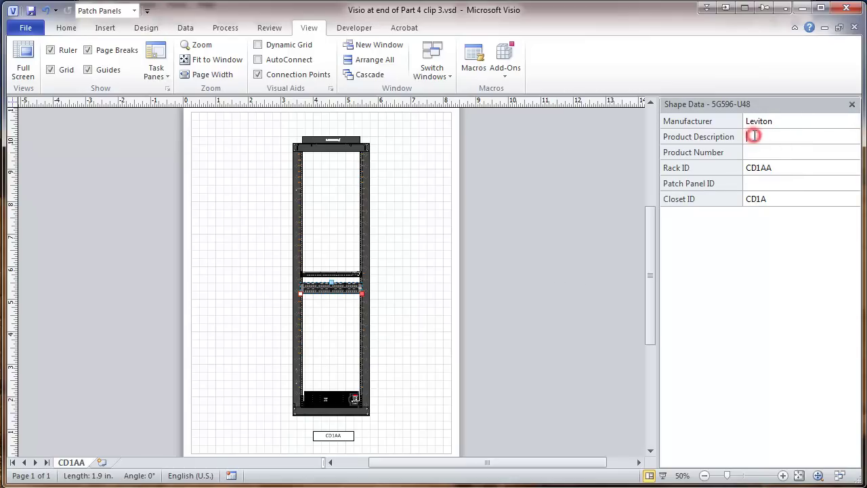
text(2RU 48 Port Flat-110 style Panel)
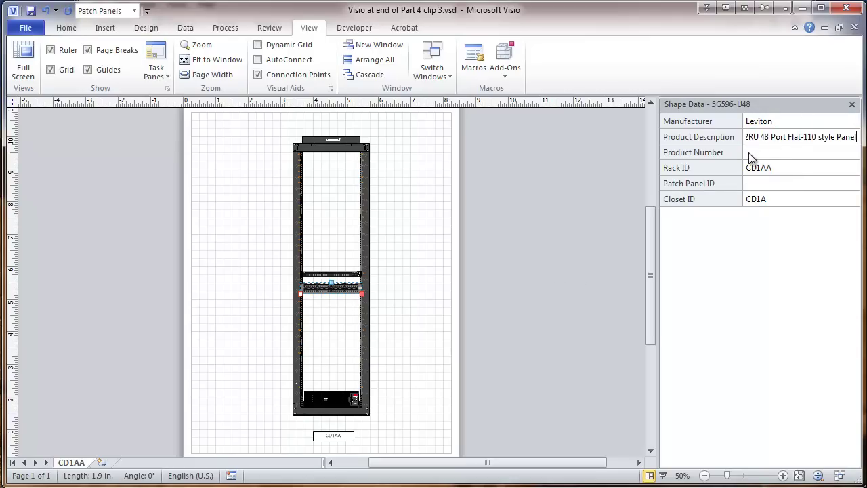
click(750, 152)
text(5G596-U48)
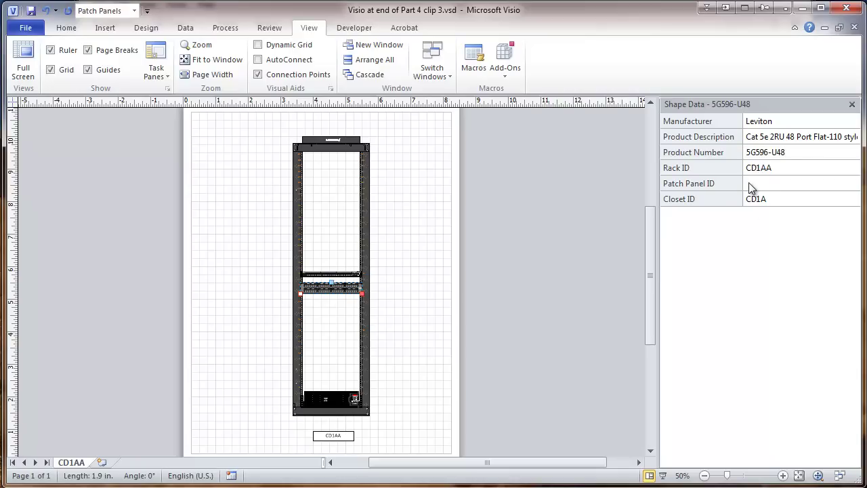
click(752, 184)
text(X)
click(740, 229)
Set the switch data: Enterasys, 'Switch (48) 10/100/1000 POE (4) MGBI', C3G124-48P, IP 192.168.nnn.nnn.
click(332, 275)
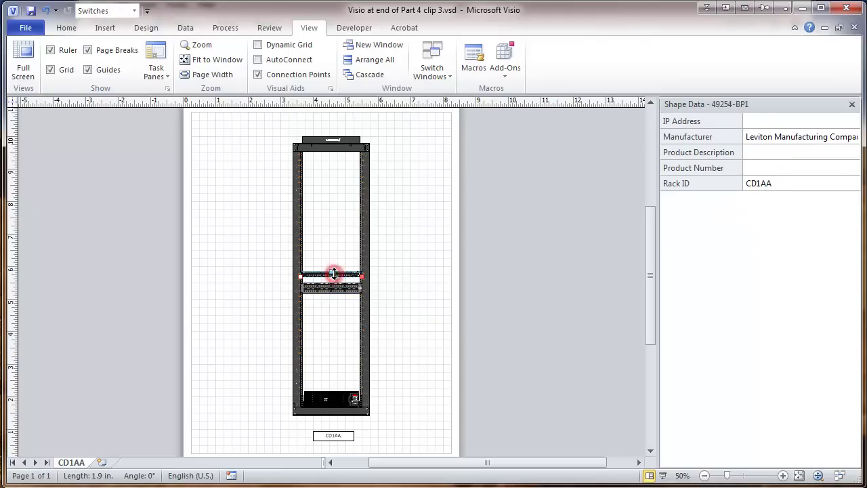
click(764, 136)
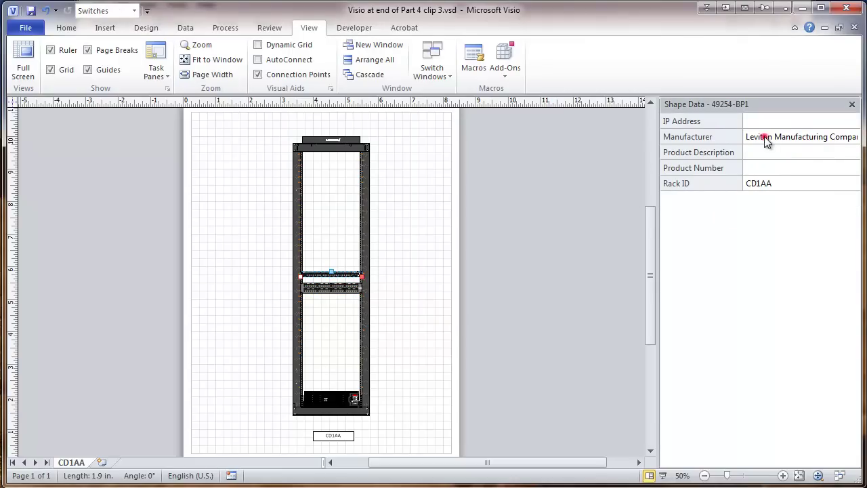
text(Ent)
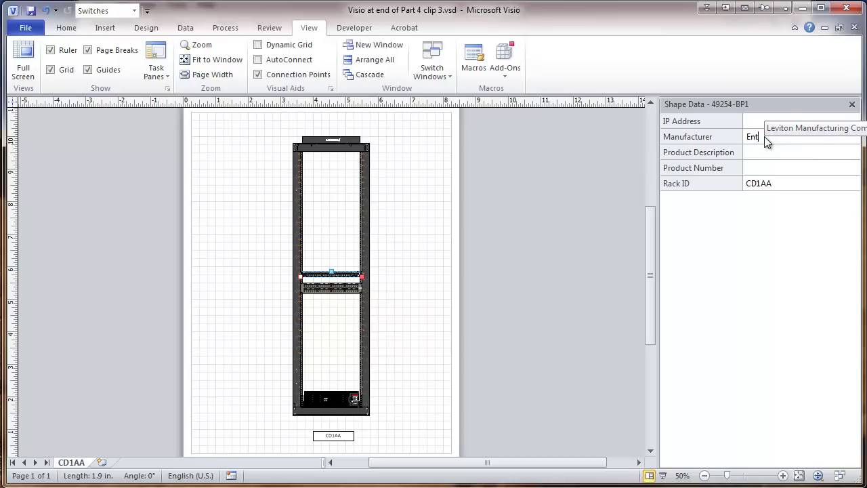
text(erasys)
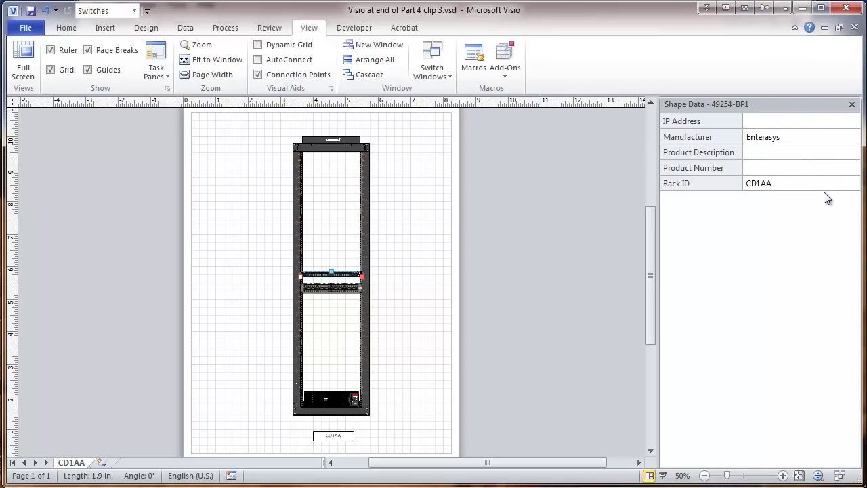
click(751, 155)
text(S)
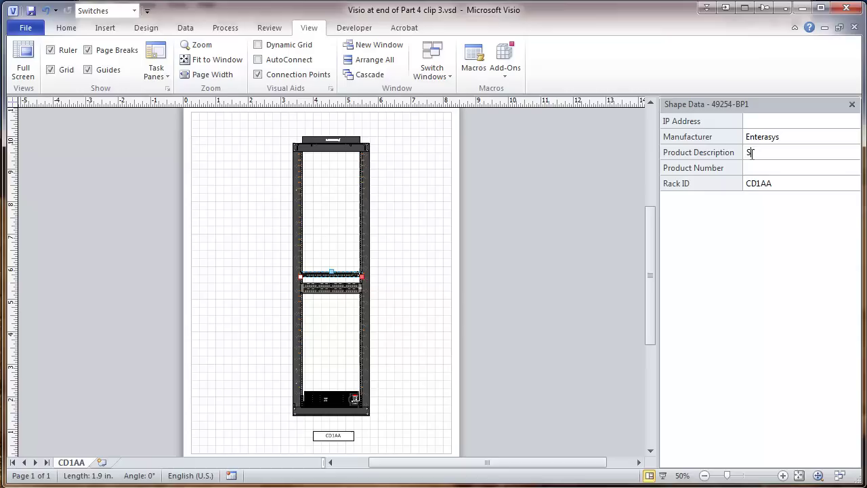
text(witch (48)
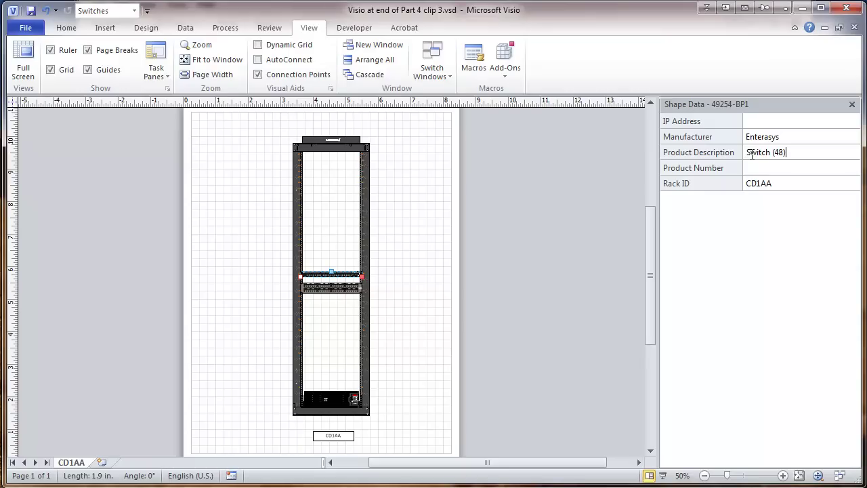
text() 10/100/1000 POE (4))
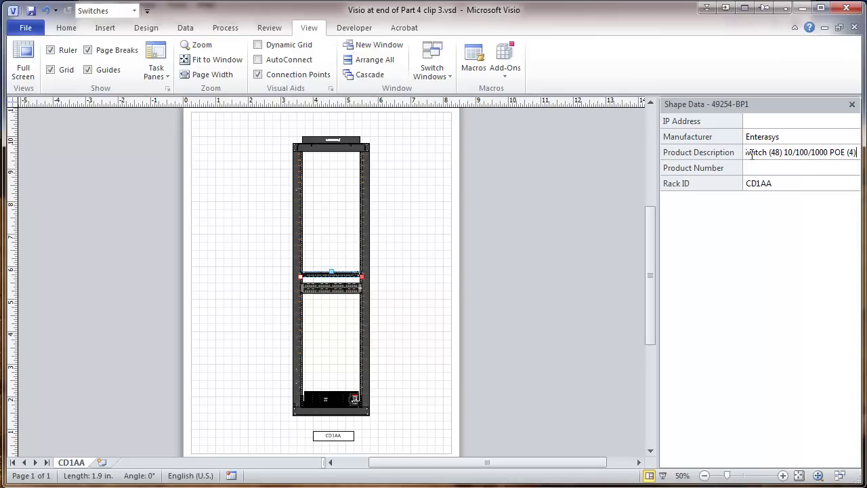
text( MGBIC)
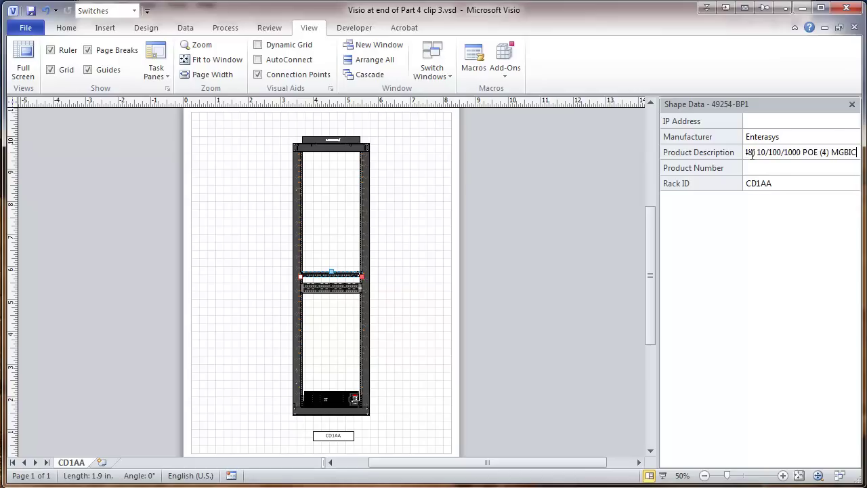
click(760, 169)
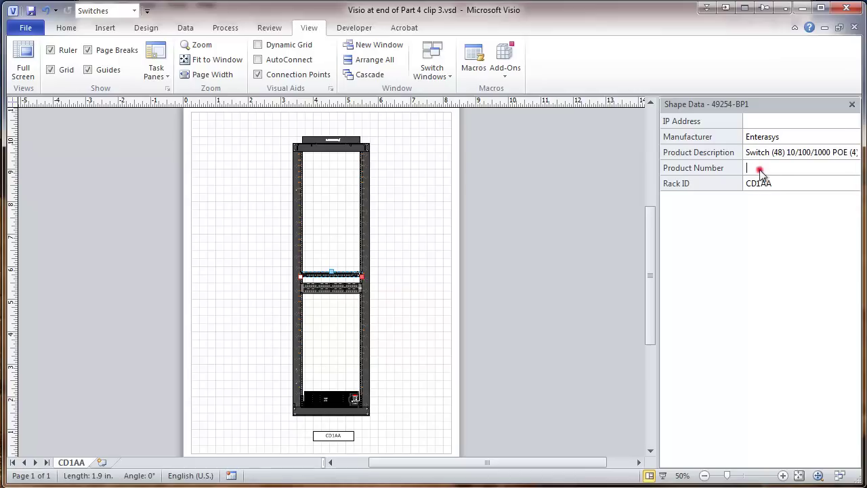
text(C3G124-48P)
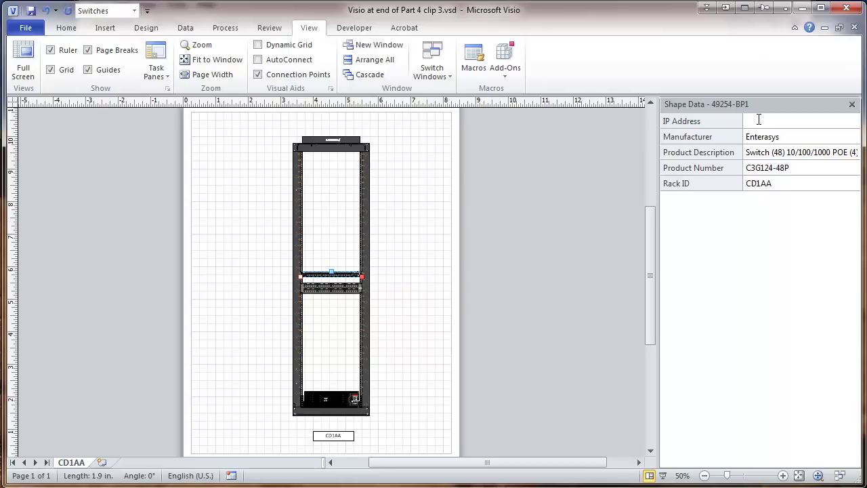
click(759, 120)
key(ctrl+v)
key(Return)
click(369, 375)
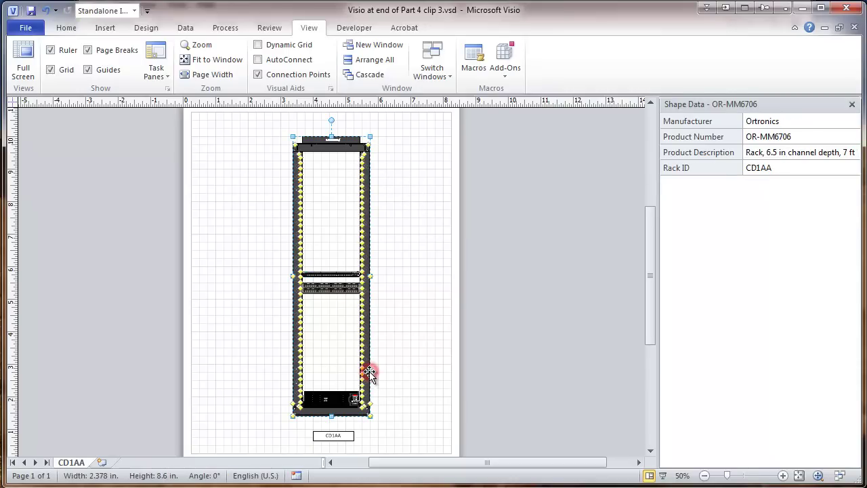
click(341, 401)
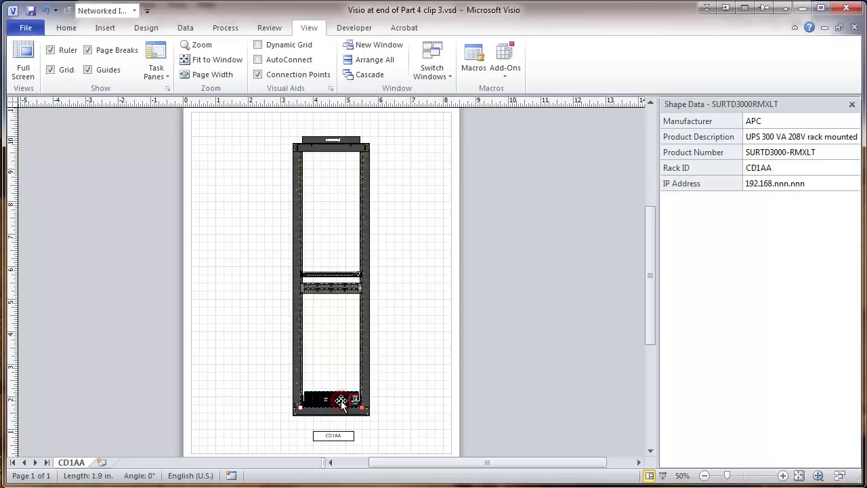
click(326, 296)
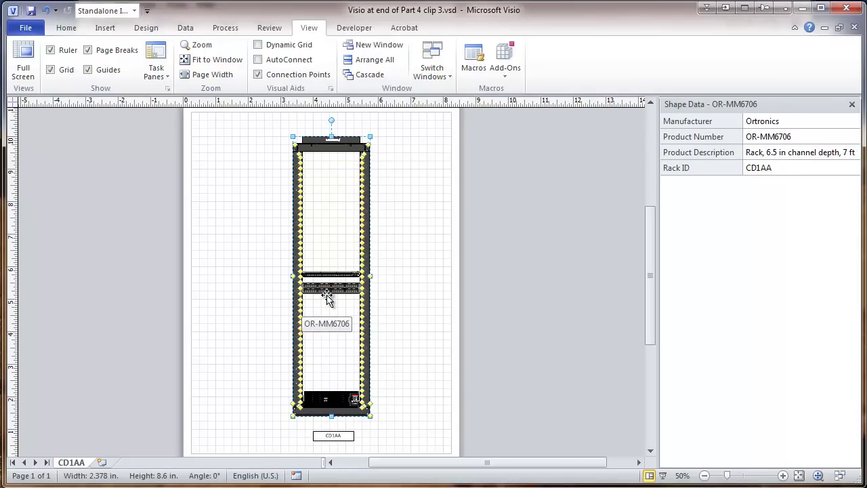
click(329, 274)
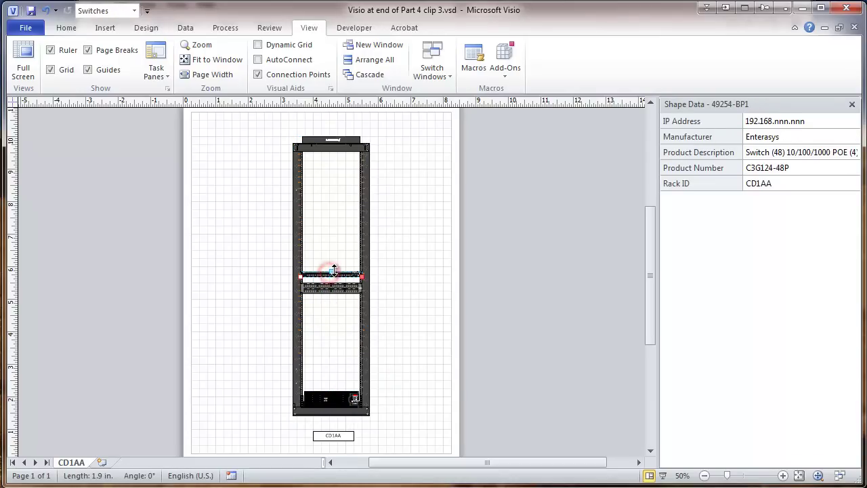
click(366, 378)
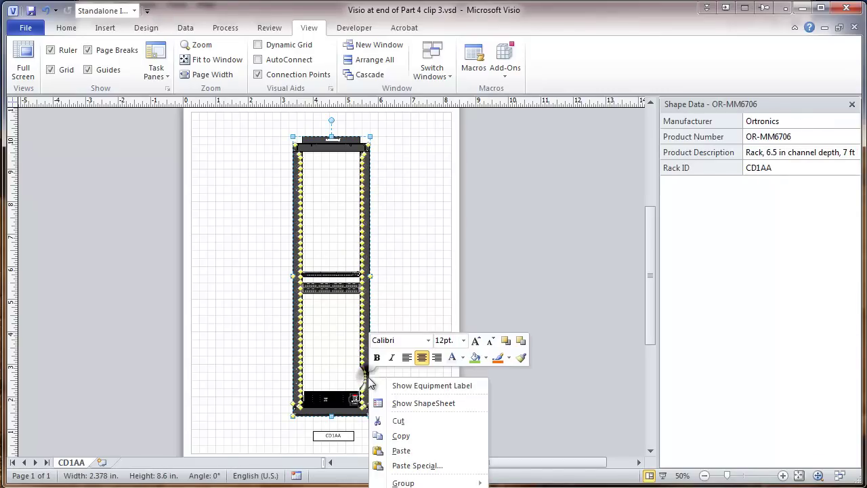
Show the equipment labels on the rack and the UPS.
right_click(369, 379)
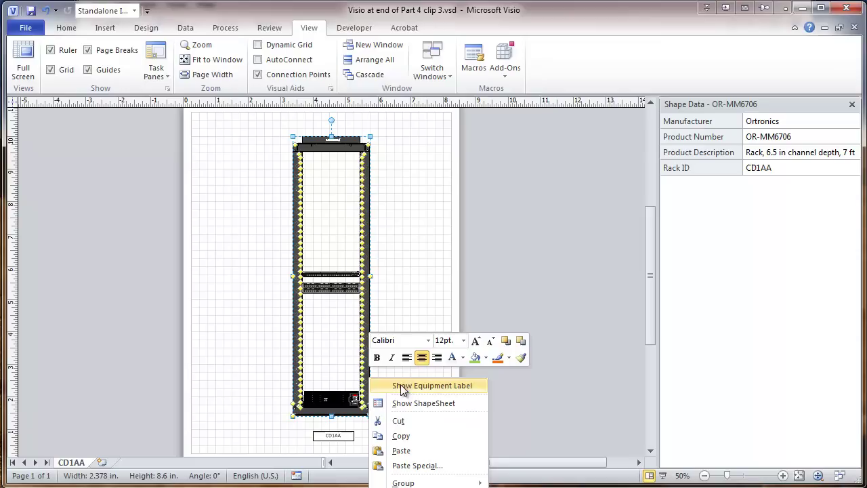
click(391, 386)
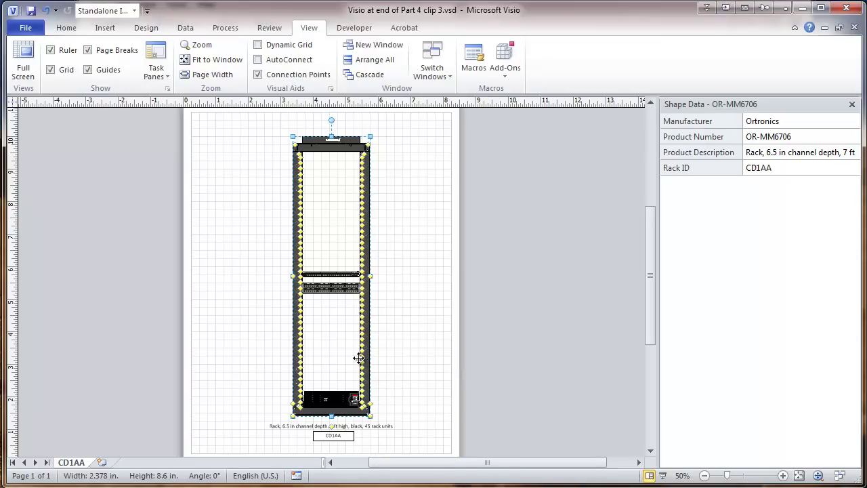
click(344, 397)
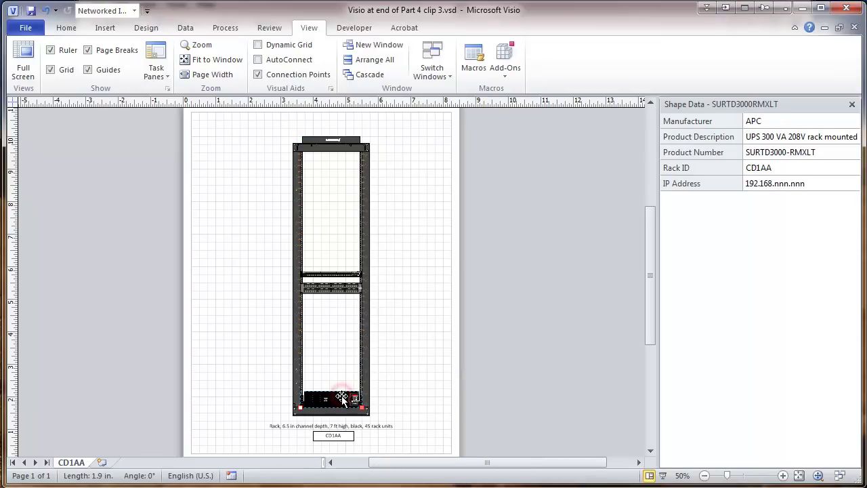
right_click(342, 398)
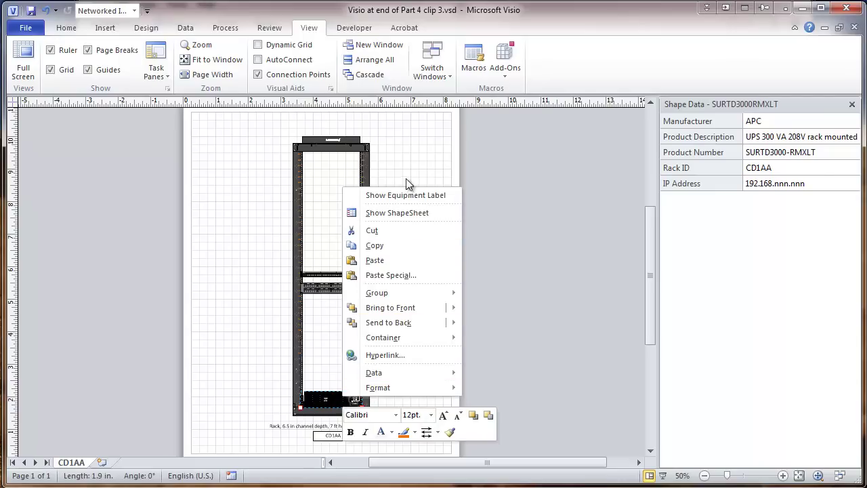
click(404, 196)
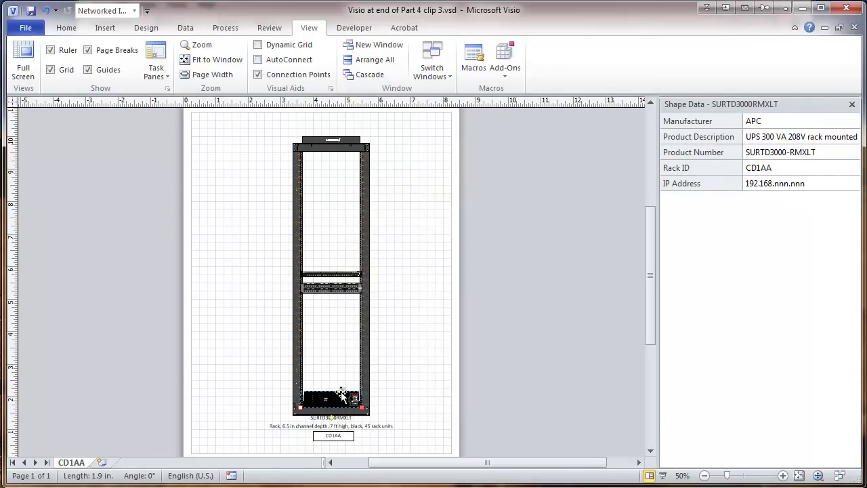
Enable text label editing on the patch panel and show its equipment label.
click(335, 296)
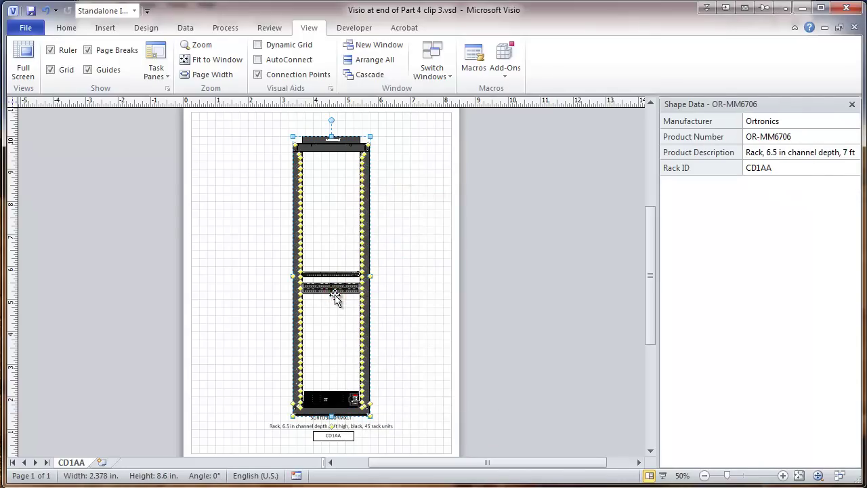
click(335, 291)
right_click(335, 291)
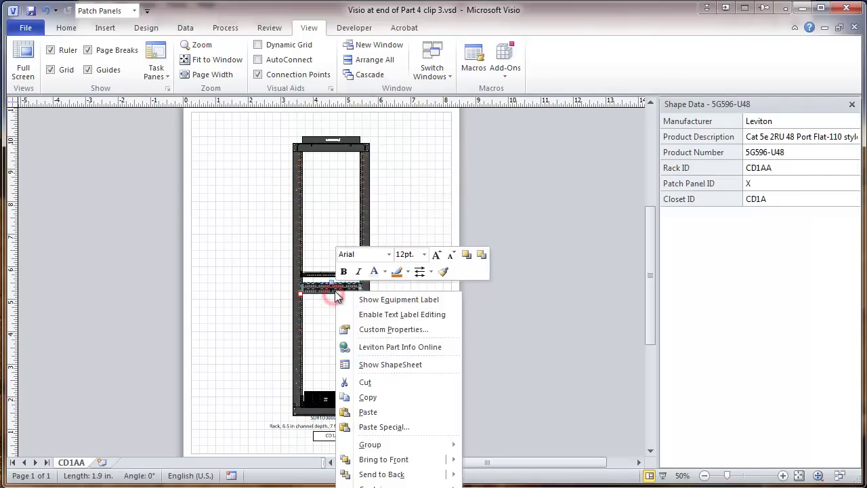
click(370, 316)
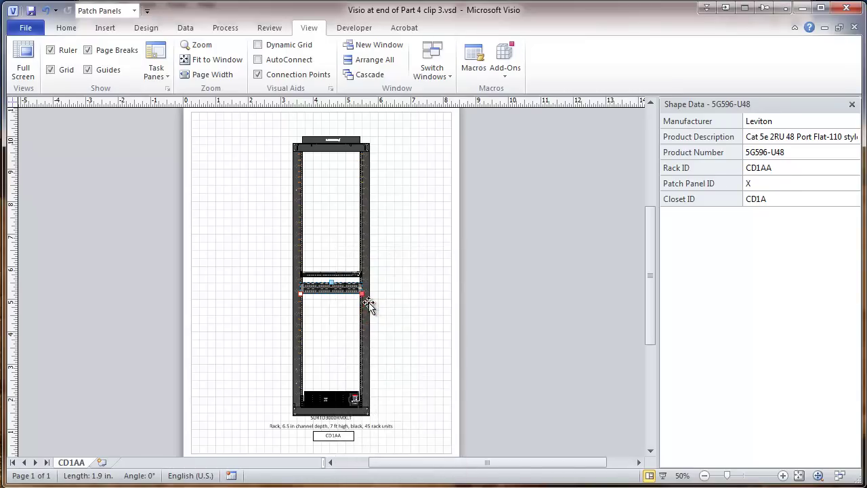
right_click(348, 292)
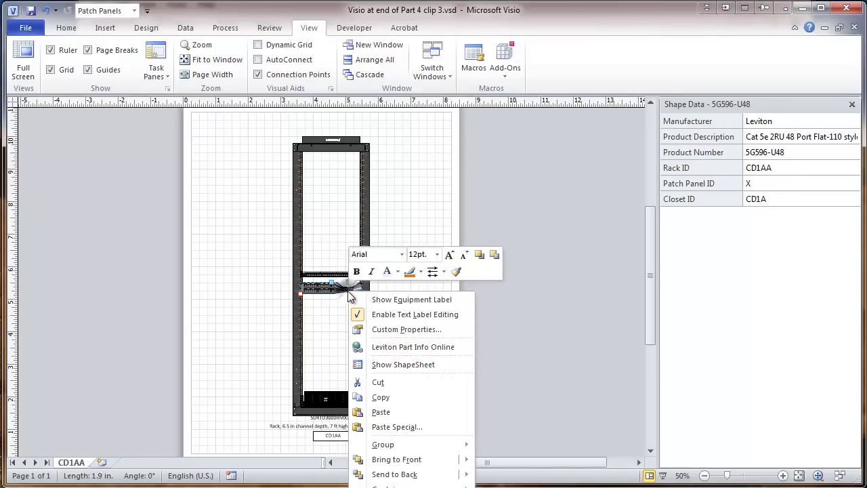
click(384, 297)
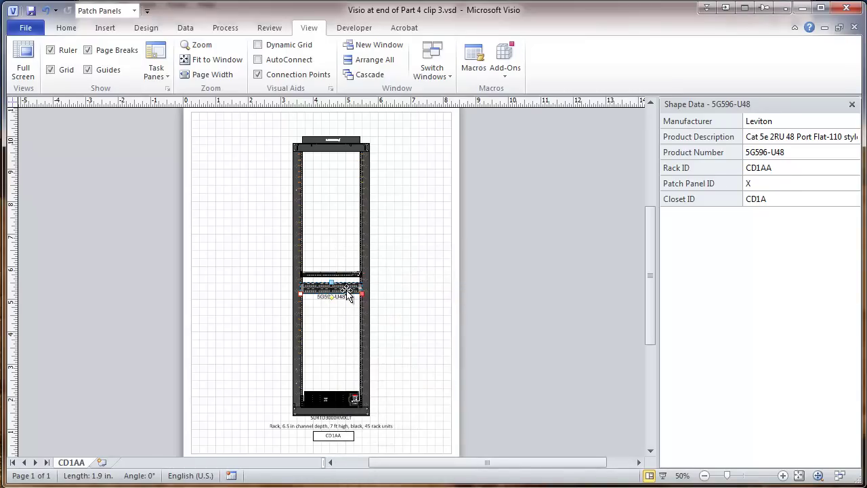
Enable text label editing on the switch and show its equipment label.
click(331, 276)
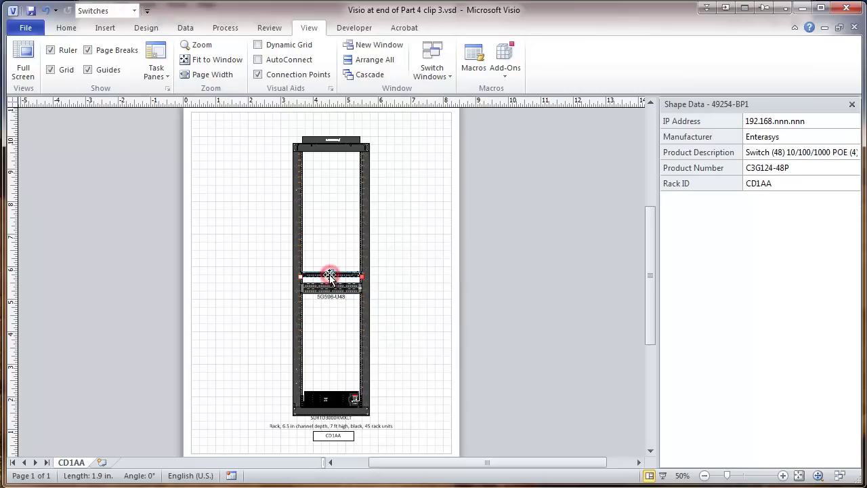
right_click(332, 278)
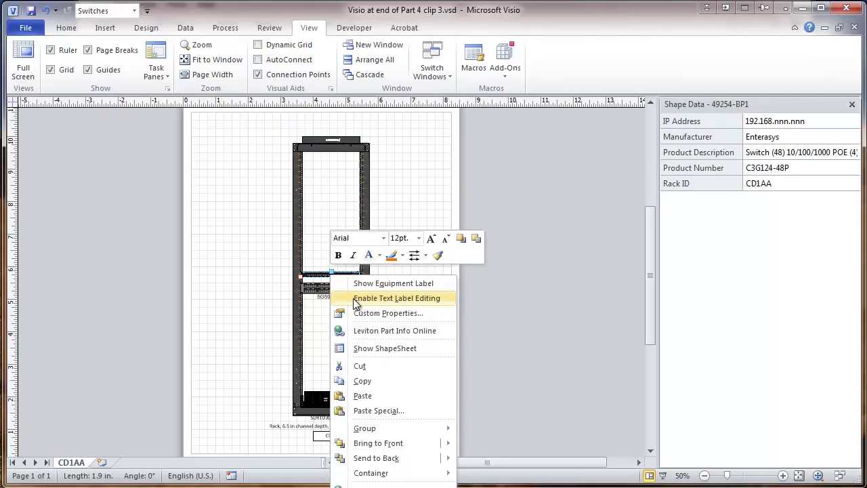
click(353, 298)
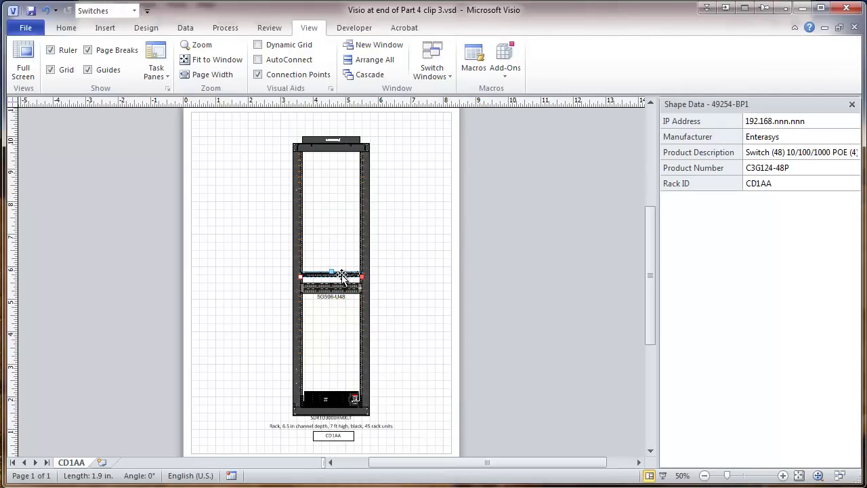
right_click(344, 276)
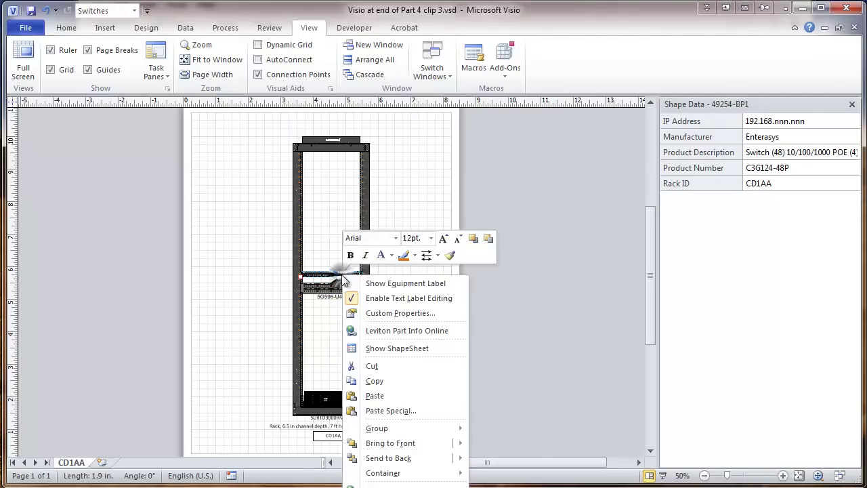
click(378, 281)
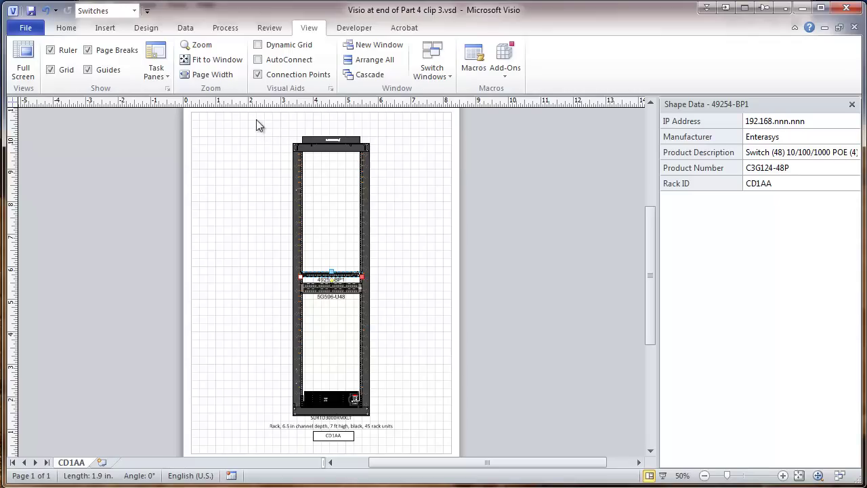
Select the rack and all its equipment and choose a custom formula in the Field dialog.
click(63, 27)
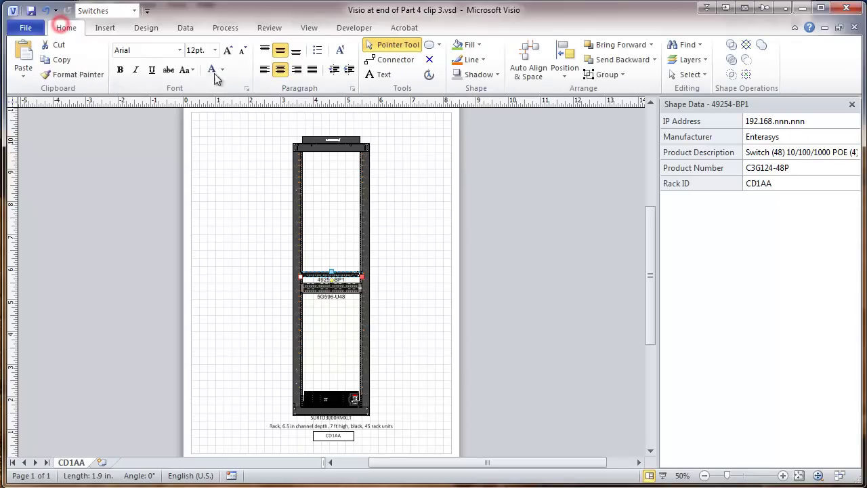
drag(260, 126, 403, 425)
click(105, 28)
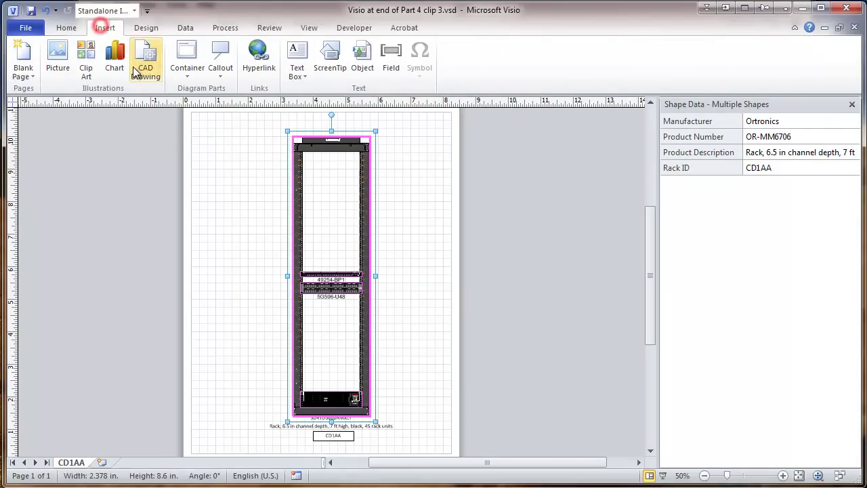
click(391, 58)
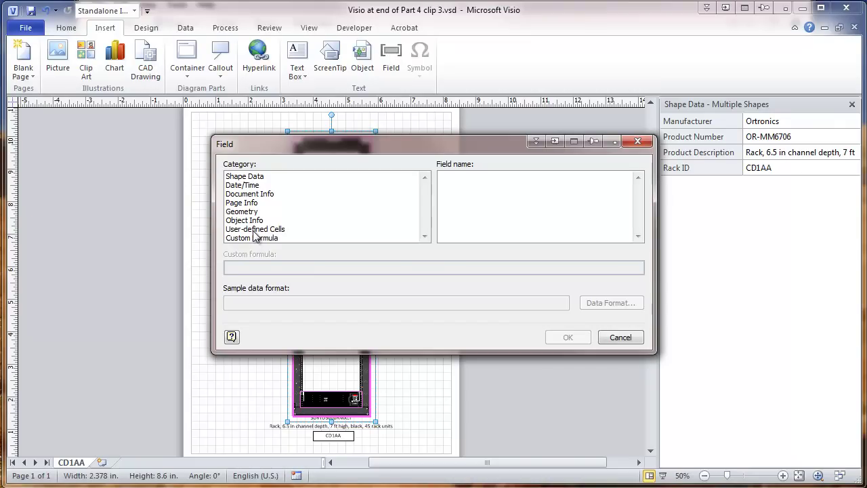
click(245, 177)
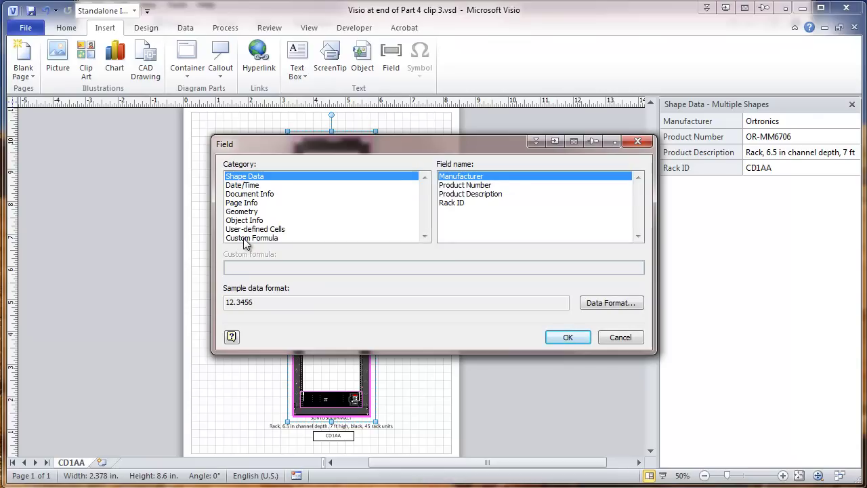
click(245, 239)
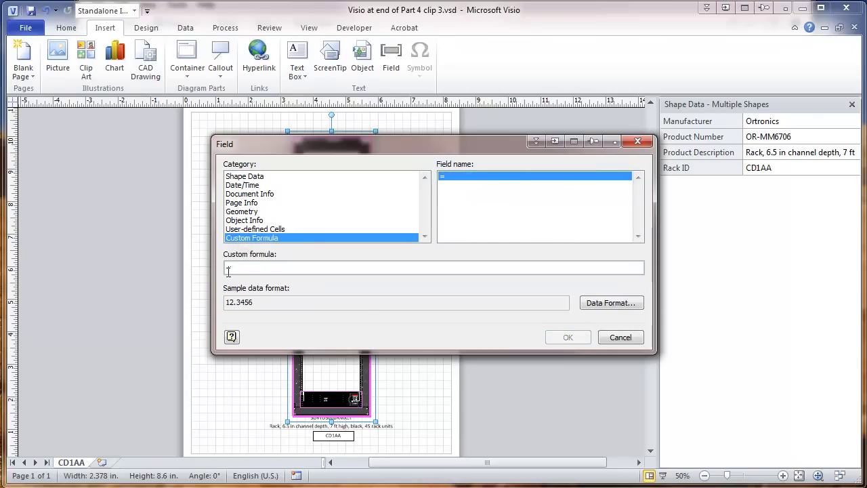
Enter the label formula =Prop.Manufacturer&" "&Prop.Product_Number and apply it.
click(233, 267)
text(Prop)
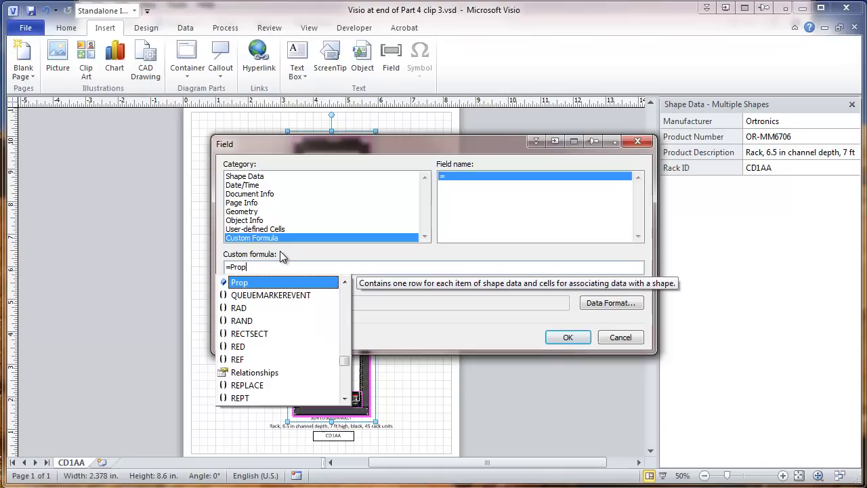
text(.)
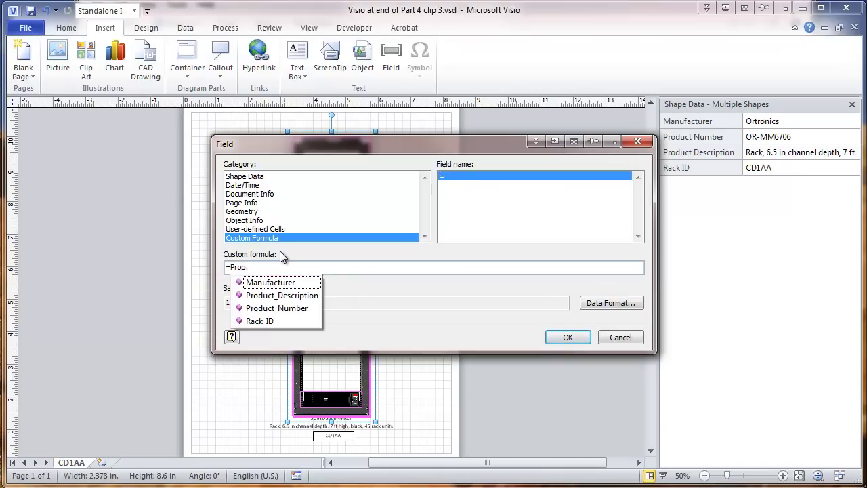
double_click(262, 284)
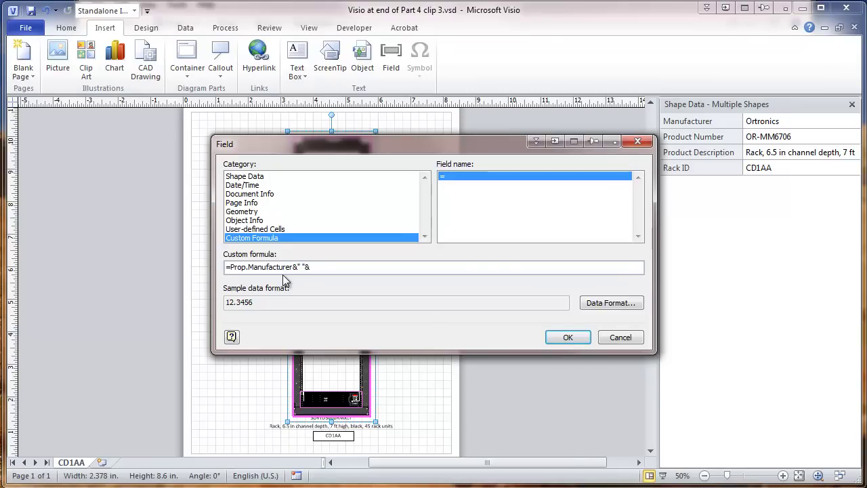
text(Prop.)
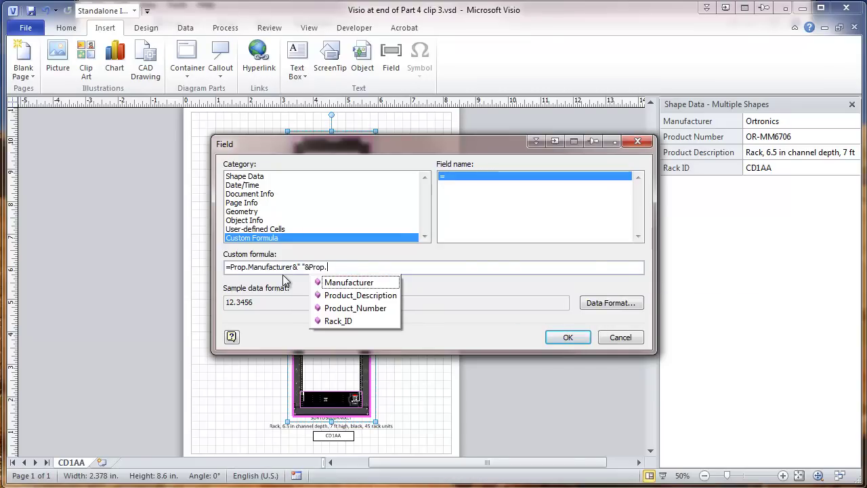
double_click(334, 308)
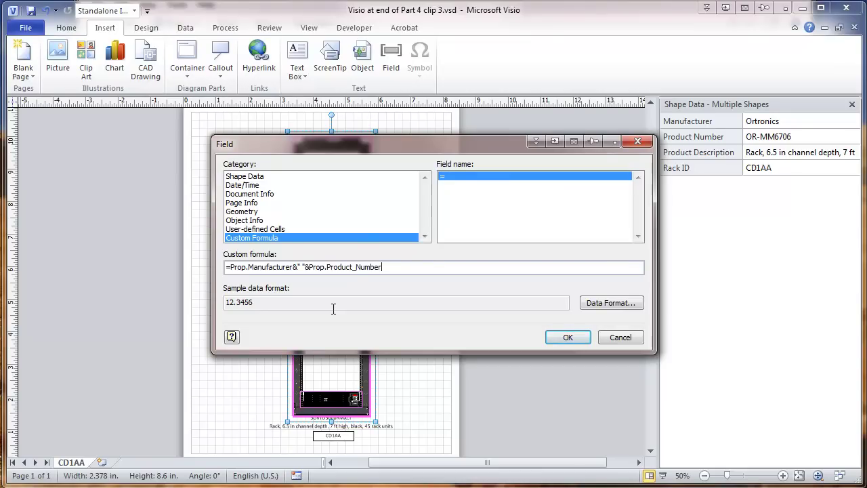
click(569, 337)
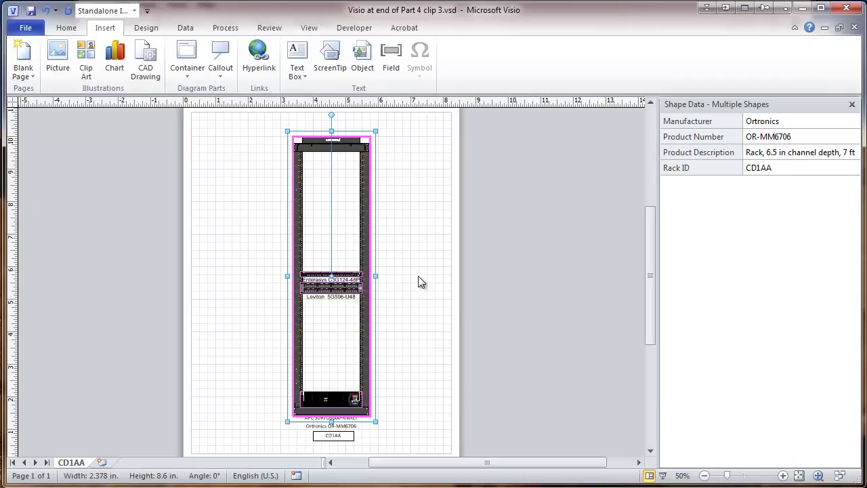
Select the whole rack with its labels and drag it to the left.
click(228, 159)
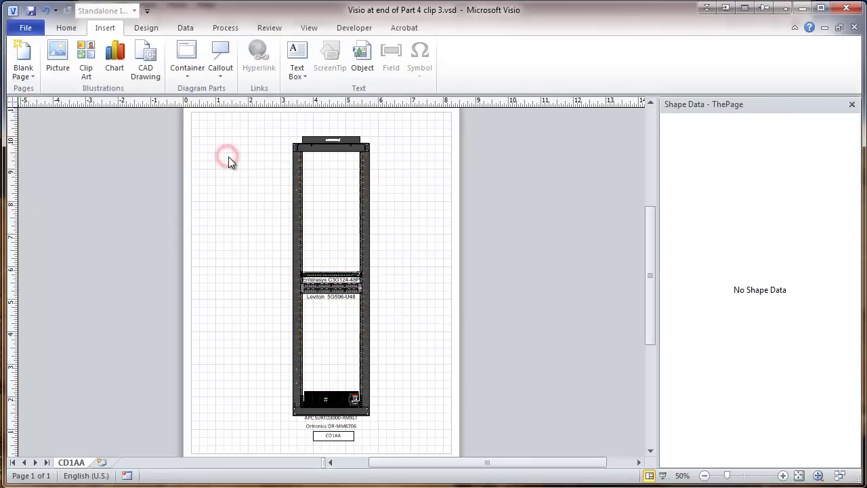
drag(241, 122, 421, 379)
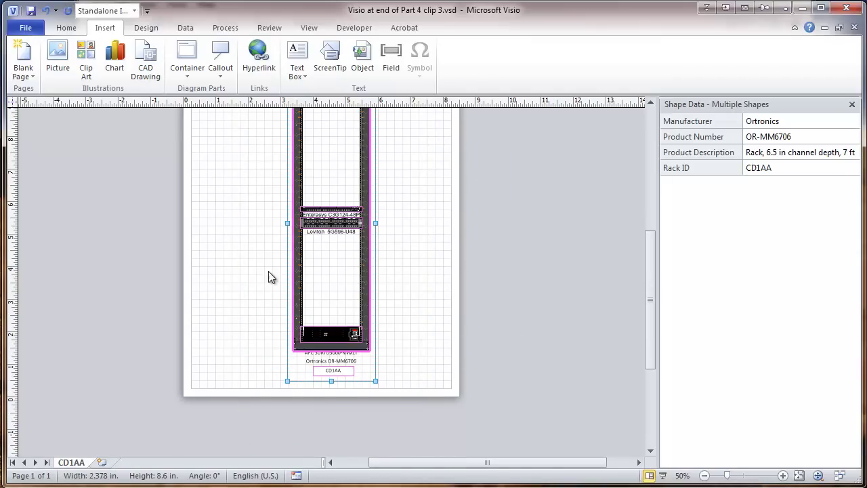
drag(304, 266, 241, 265)
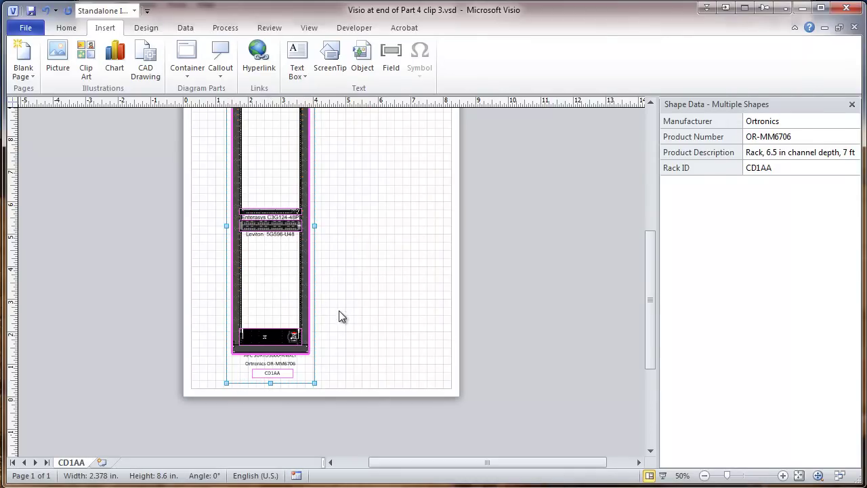
Zoom in and move the Ortronics OR-MM6706 and APC labels to the right of the rack.
click(784, 475)
click(783, 475)
click(783, 475)
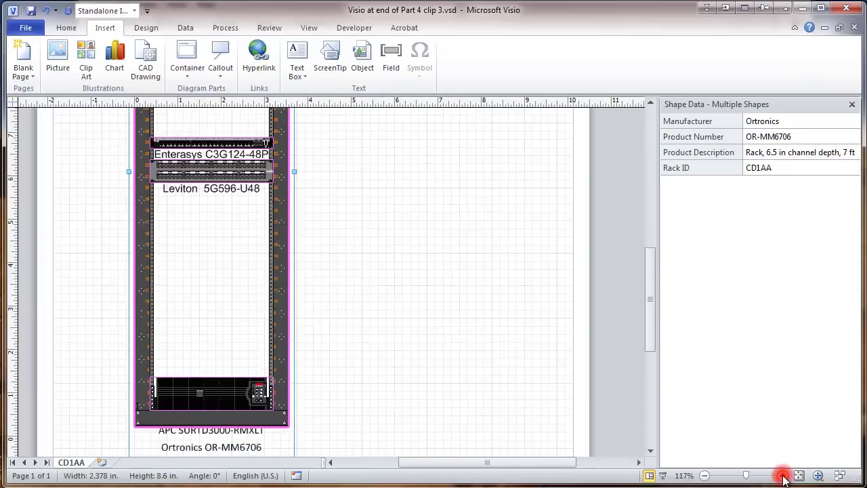
drag(652, 315, 652, 323)
click(242, 409)
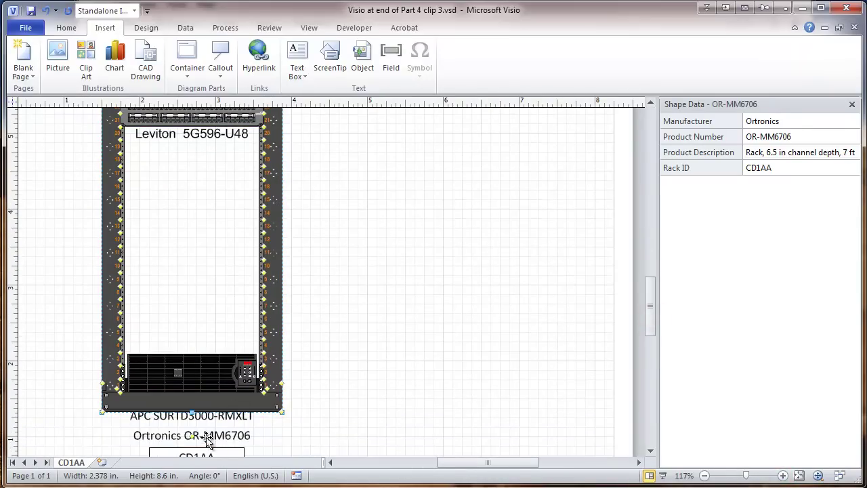
drag(192, 437, 368, 398)
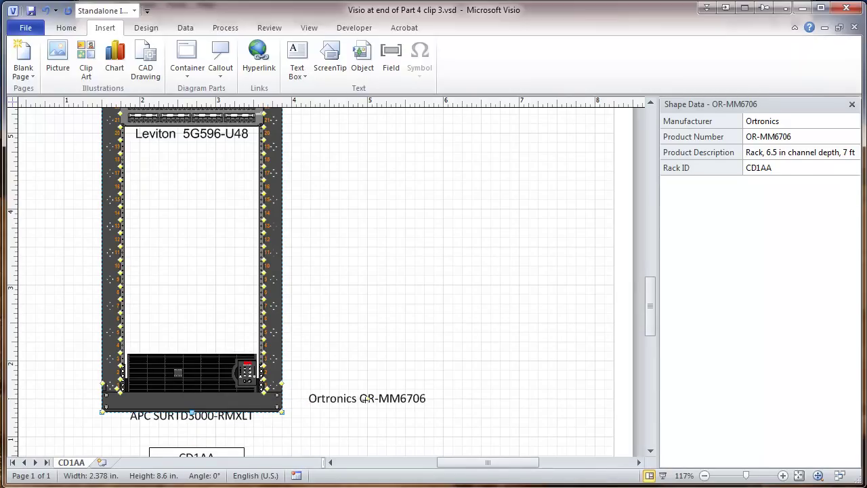
click(209, 369)
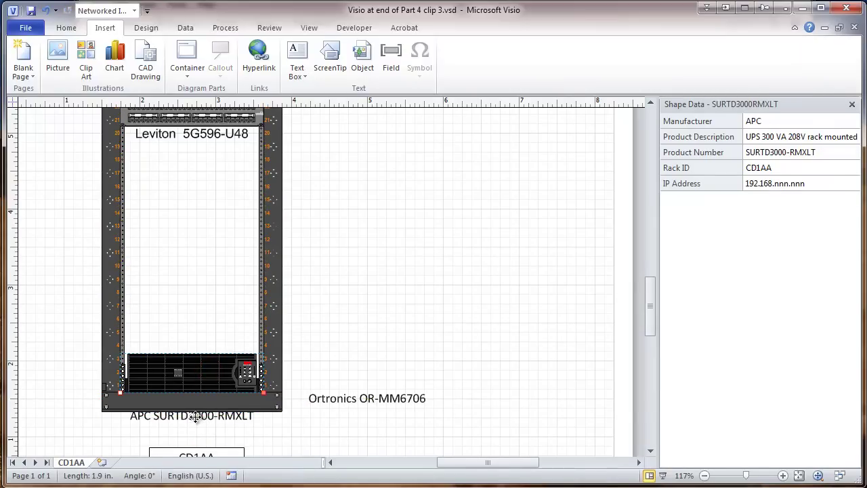
drag(195, 417, 366, 365)
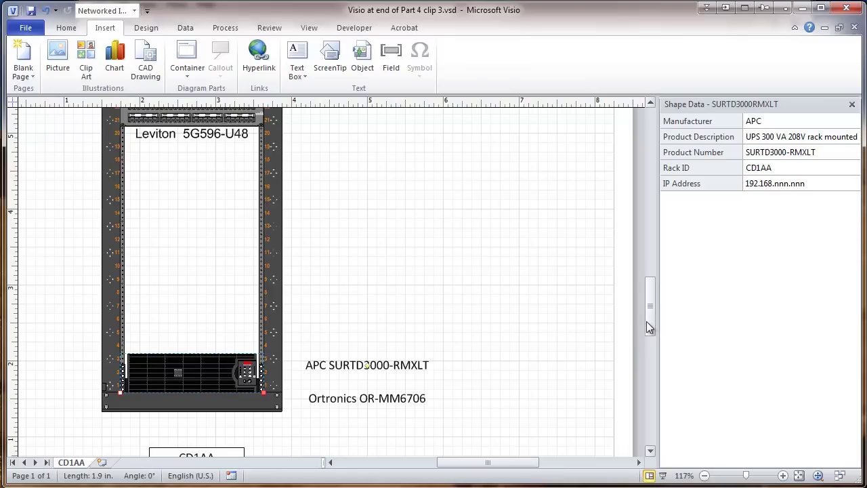
Move the Leviton and Enterasys labels beside the rack, aligning Enterasys with Leviton.
drag(648, 324, 644, 291)
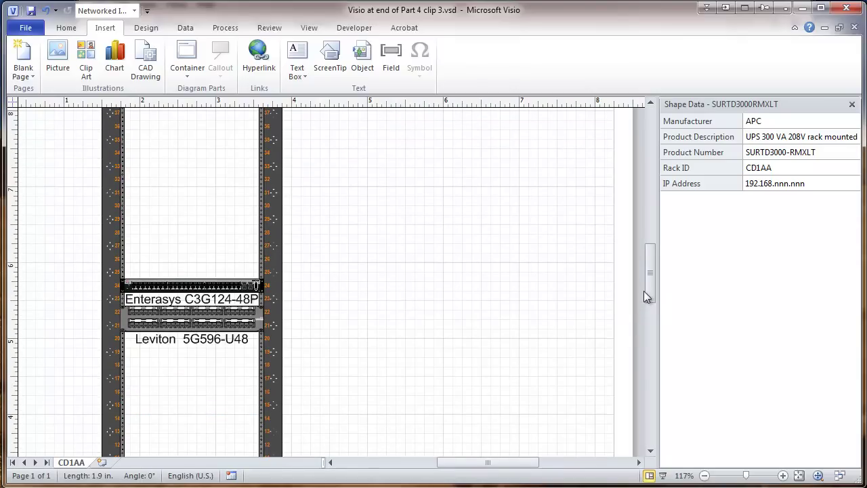
click(216, 344)
drag(193, 342, 365, 320)
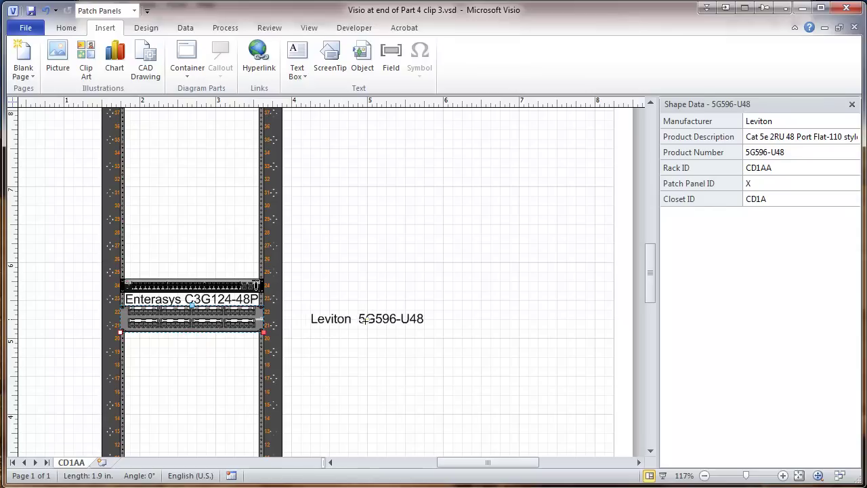
click(223, 300)
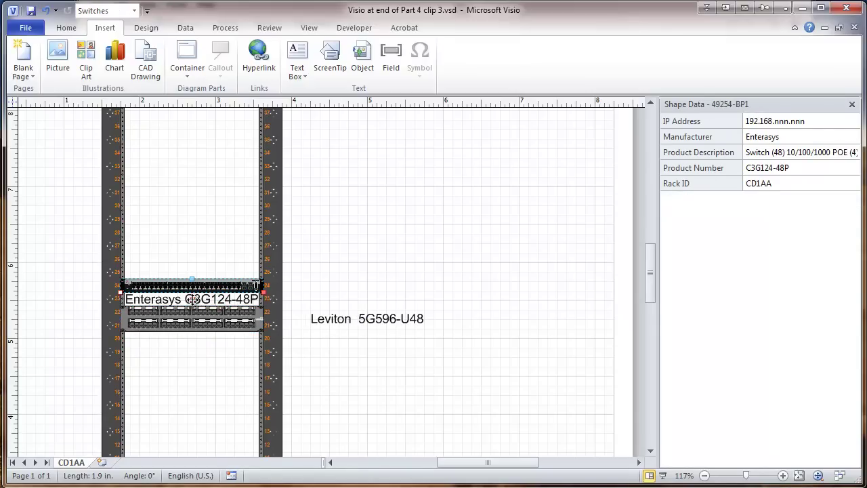
drag(193, 300, 354, 281)
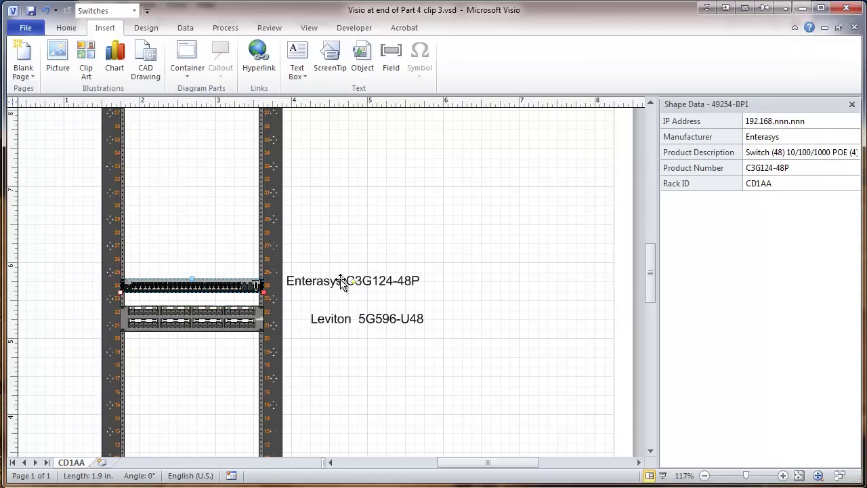
drag(345, 281, 351, 280)
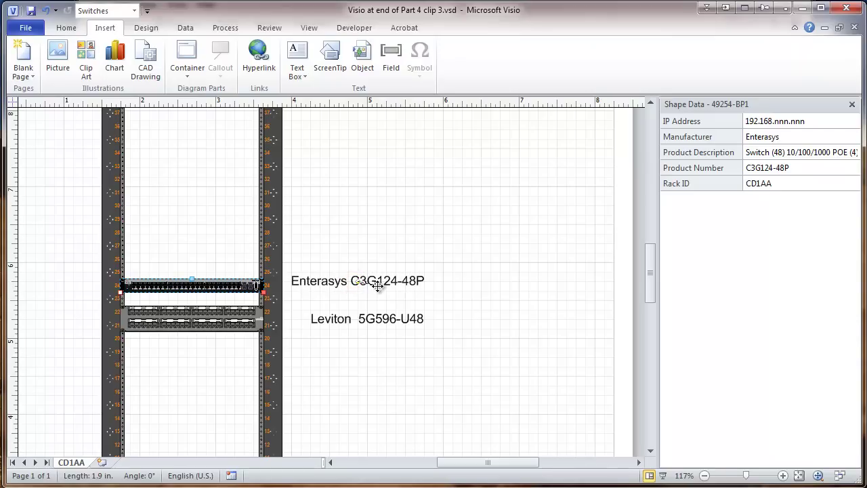
drag(377, 285, 397, 290)
click(352, 226)
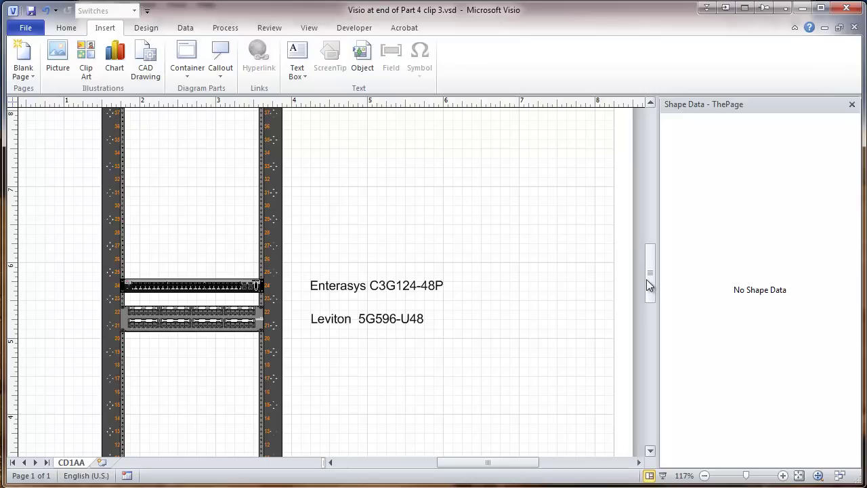
drag(650, 287, 656, 298)
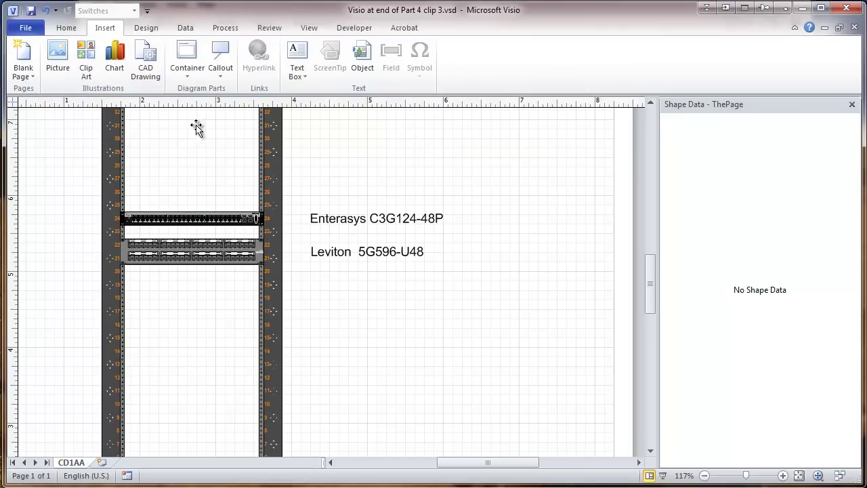
Use Select by Type with Layer, checking Networked Infrastructure and Switches.
click(65, 27)
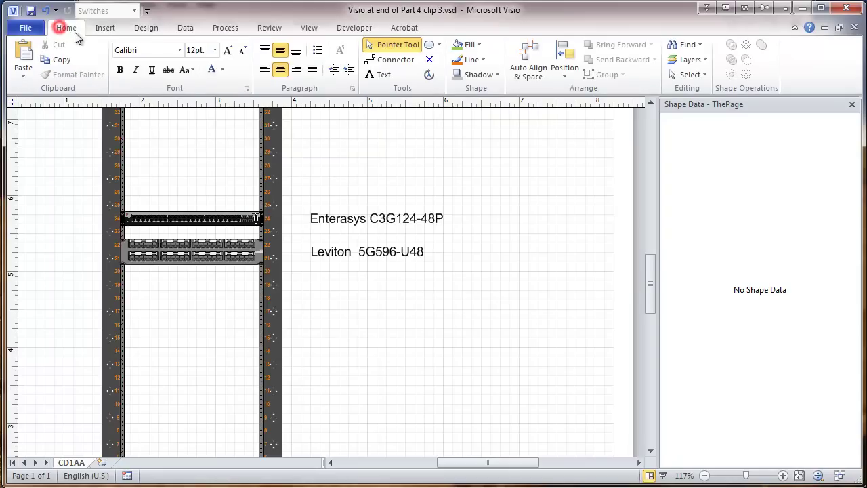
click(703, 75)
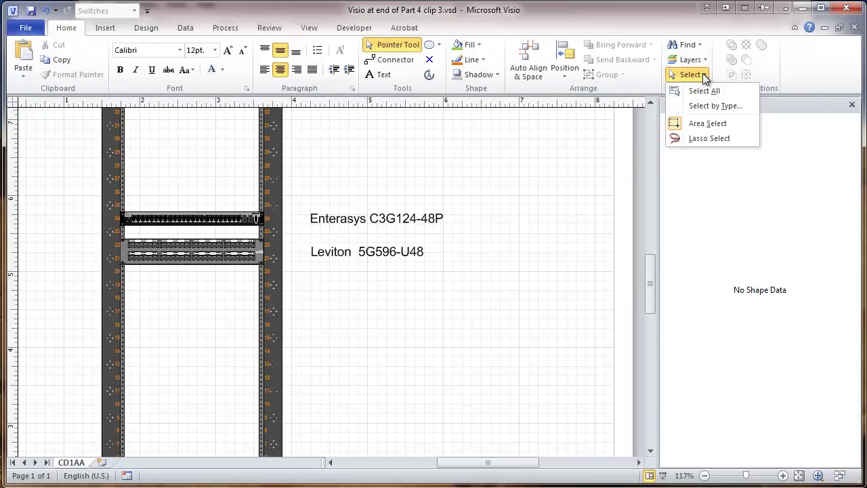
click(708, 107)
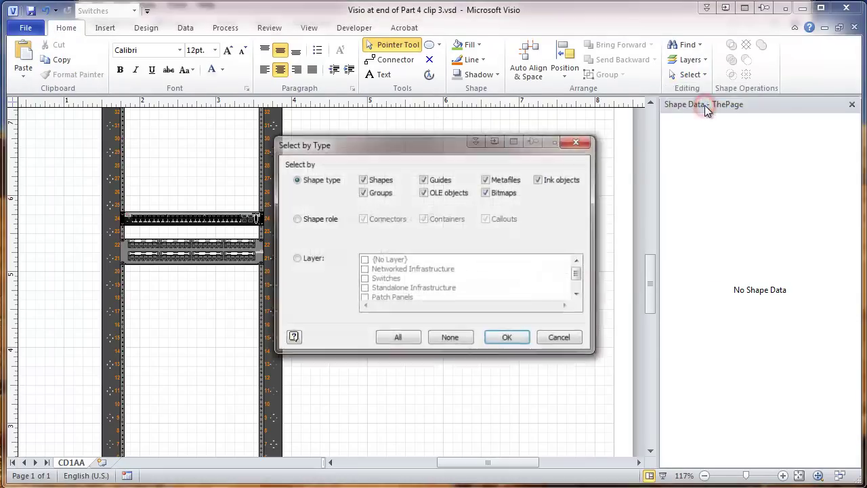
click(365, 270)
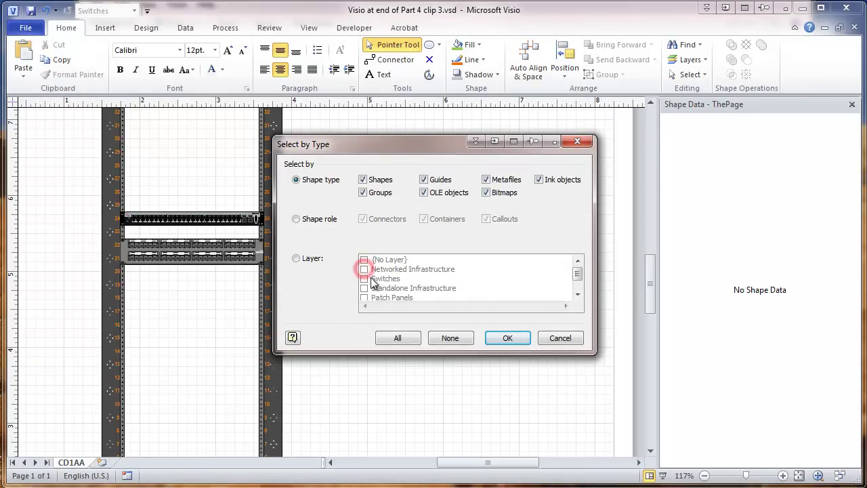
click(296, 261)
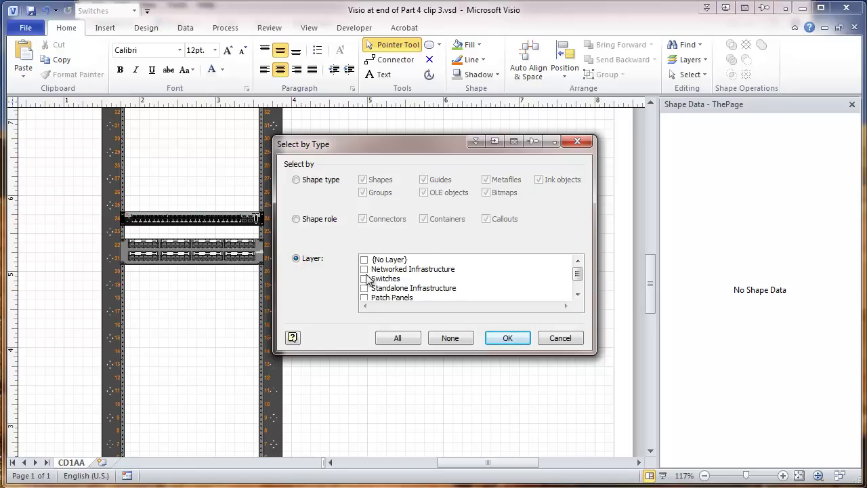
click(364, 269)
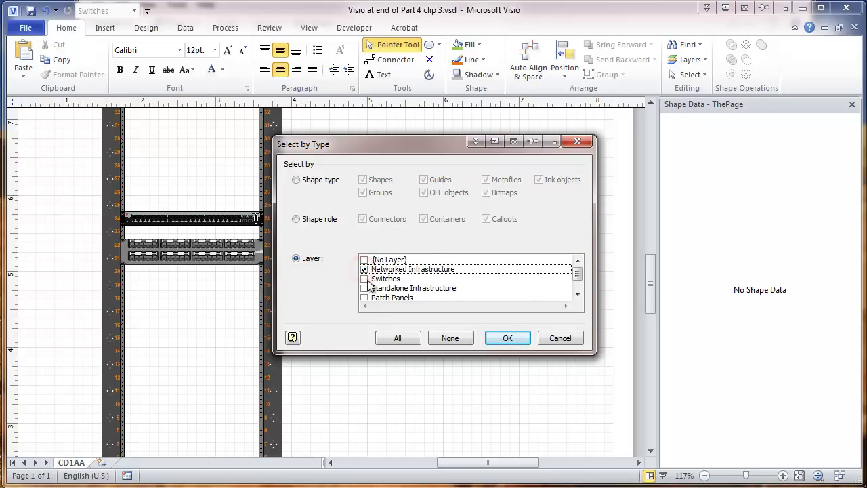
click(364, 279)
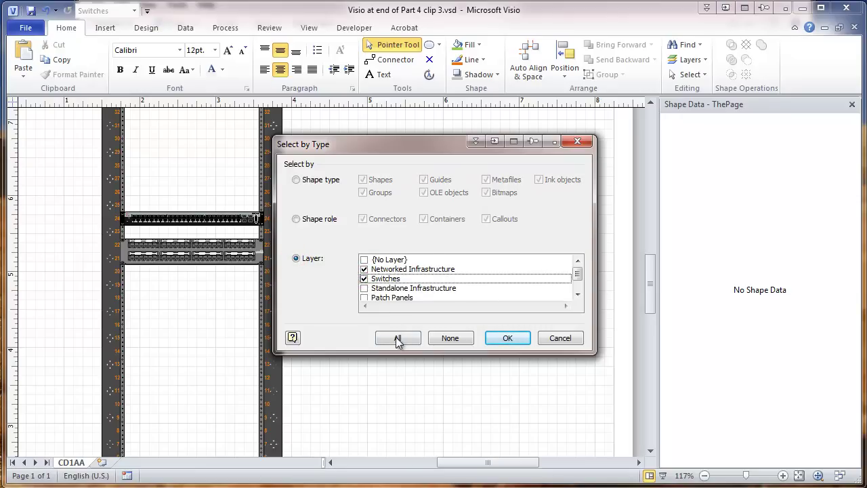
click(507, 339)
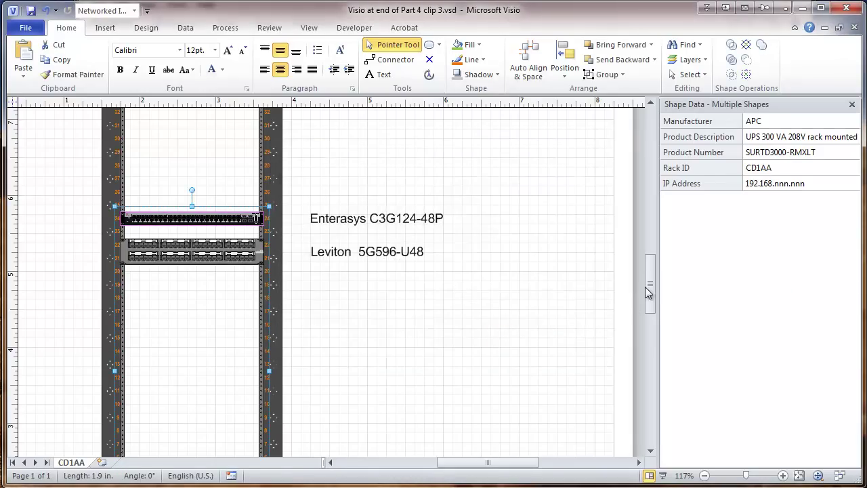
drag(651, 284, 652, 298)
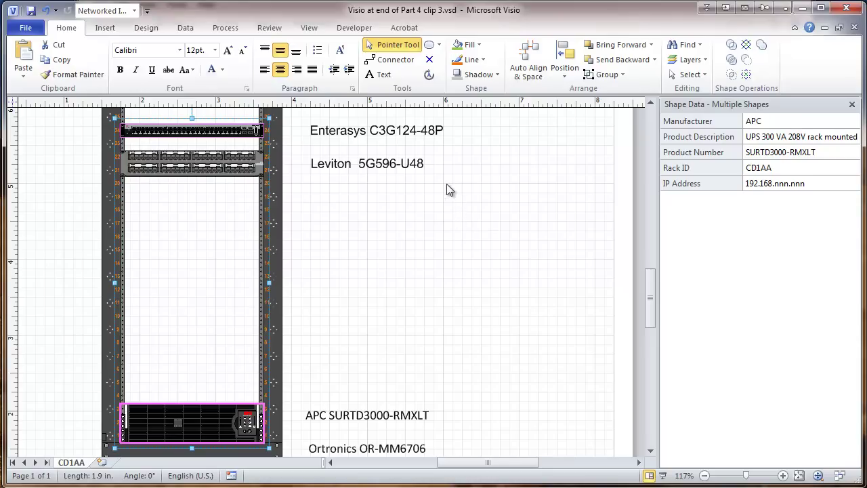
Append &" "&Prop.IP_Address to the custom label formula of the Enterasys and APC labels.
click(105, 28)
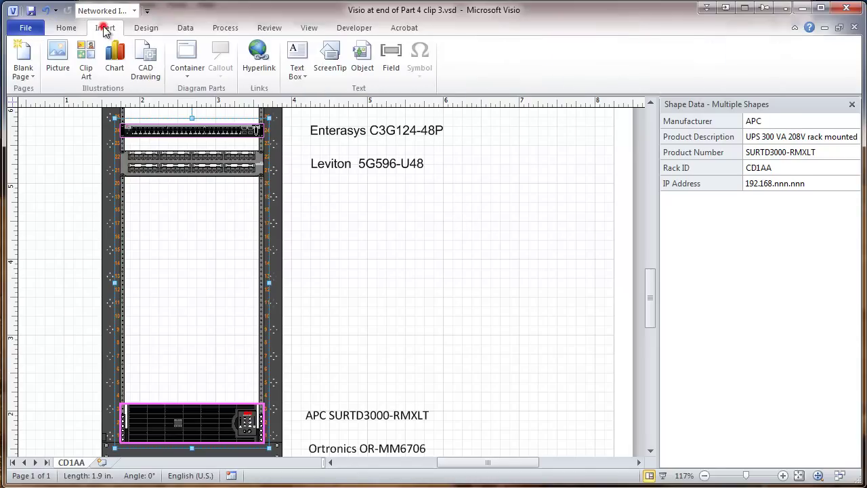
click(391, 58)
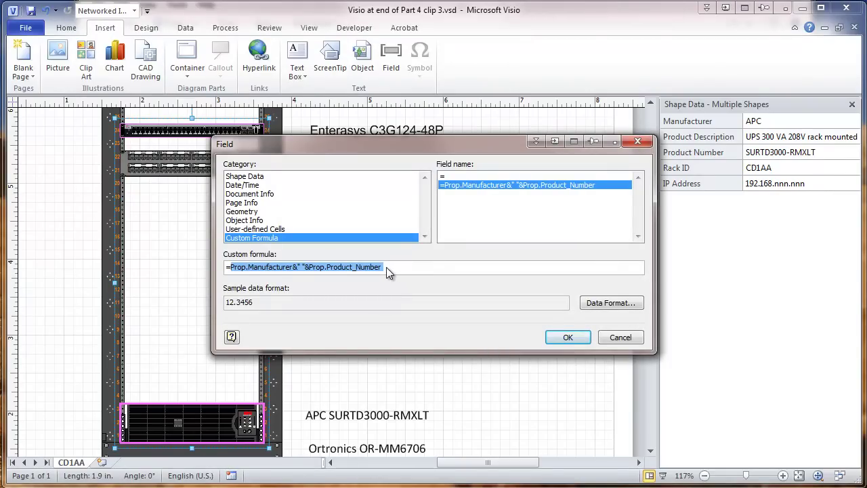
click(386, 267)
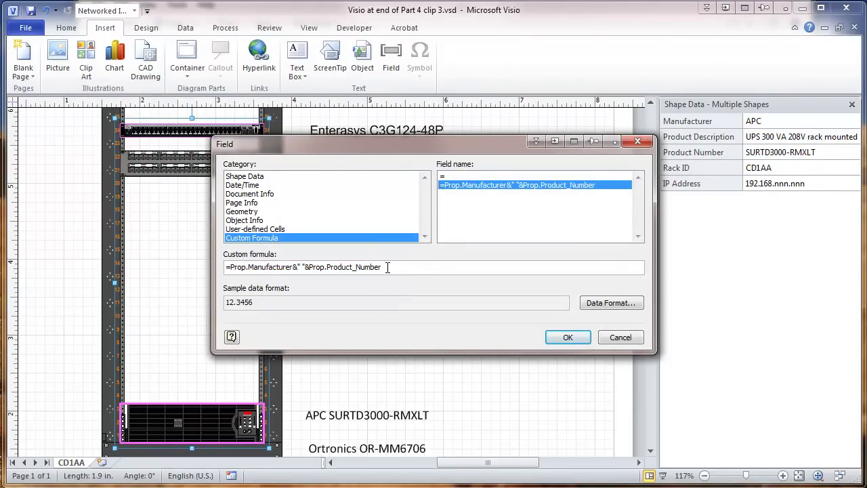
text(&" "&Prop.)
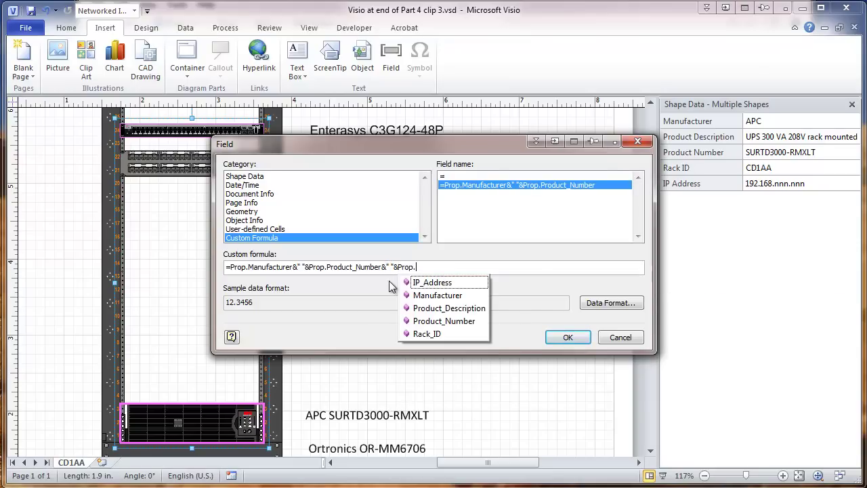
double_click(423, 282)
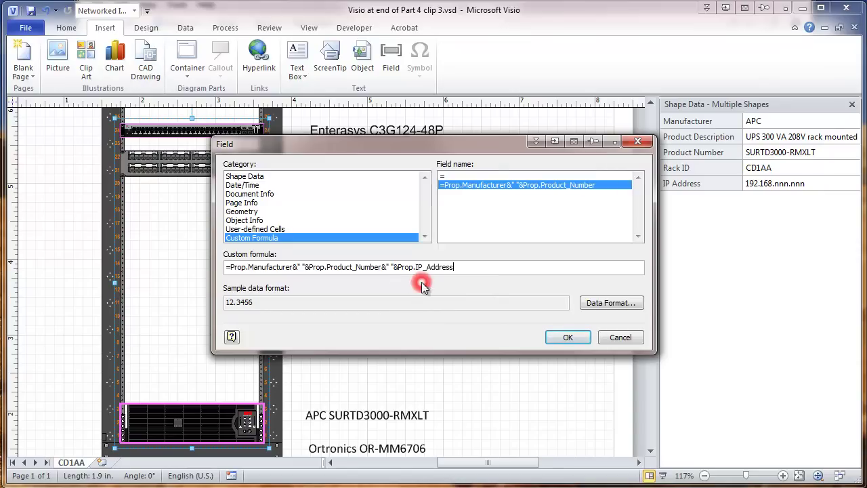
click(566, 337)
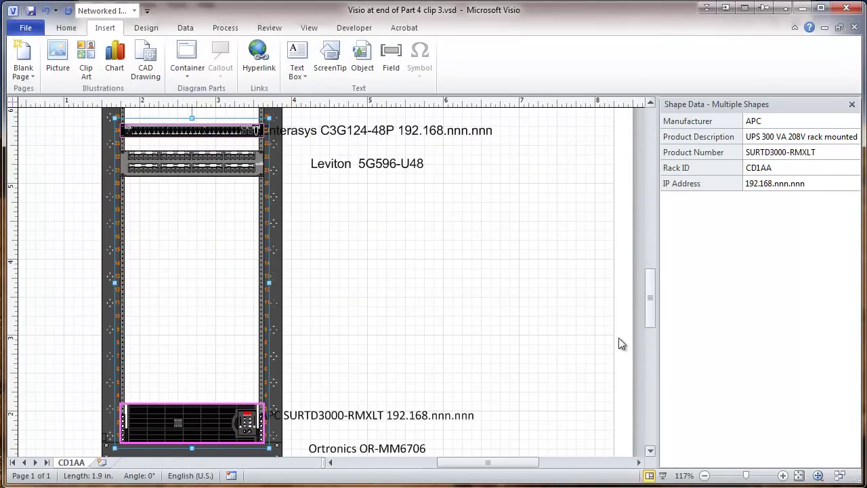
Drag the APC UPS label right and down, clear of the rack.
click(332, 416)
click(332, 416)
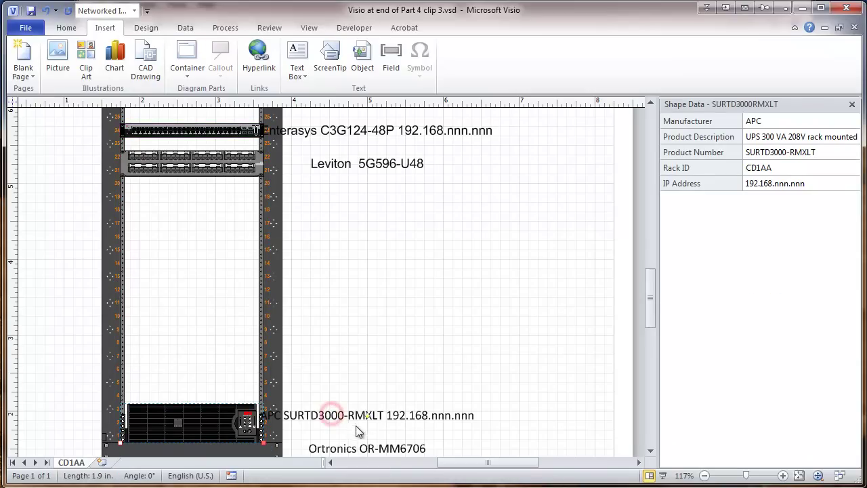
drag(367, 416, 415, 420)
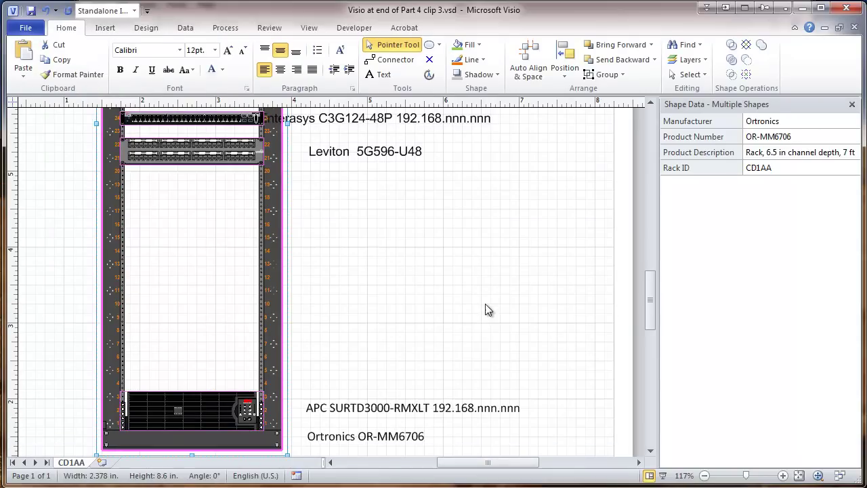
Shift the Enterasys C3G124-48P label right off the rack, then select the Leviton patch panel.
click(485, 305)
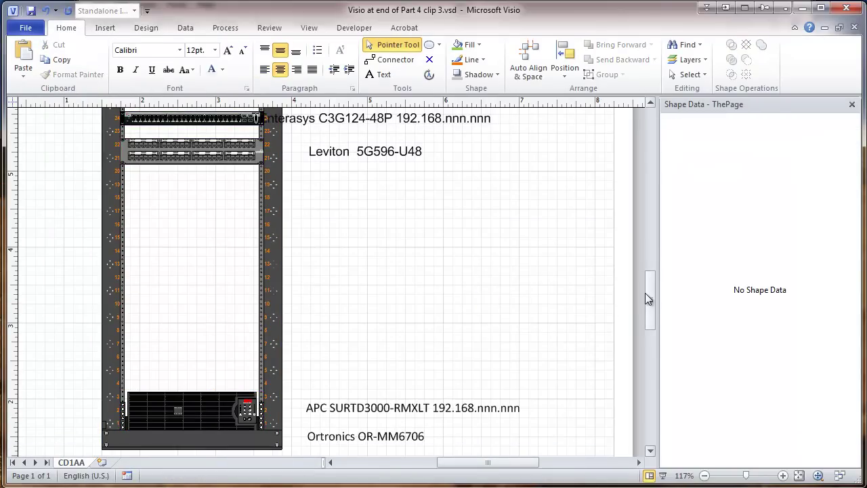
drag(650, 308, 651, 293)
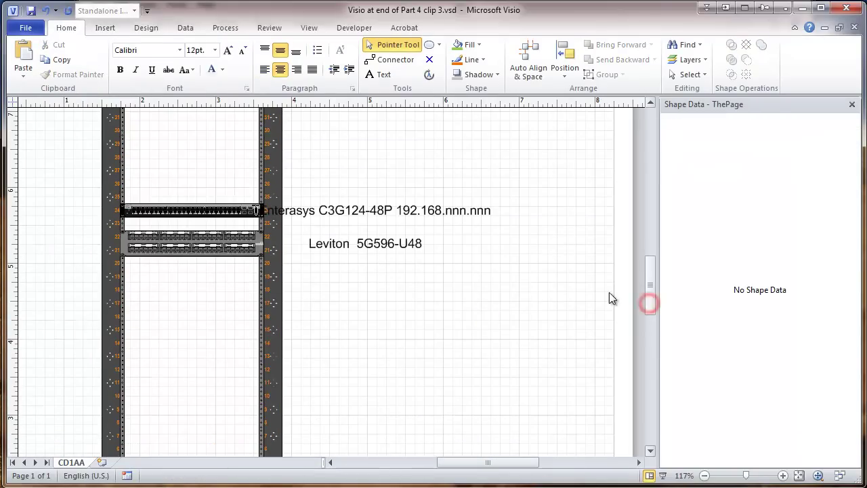
click(335, 213)
drag(335, 215, 381, 214)
click(418, 277)
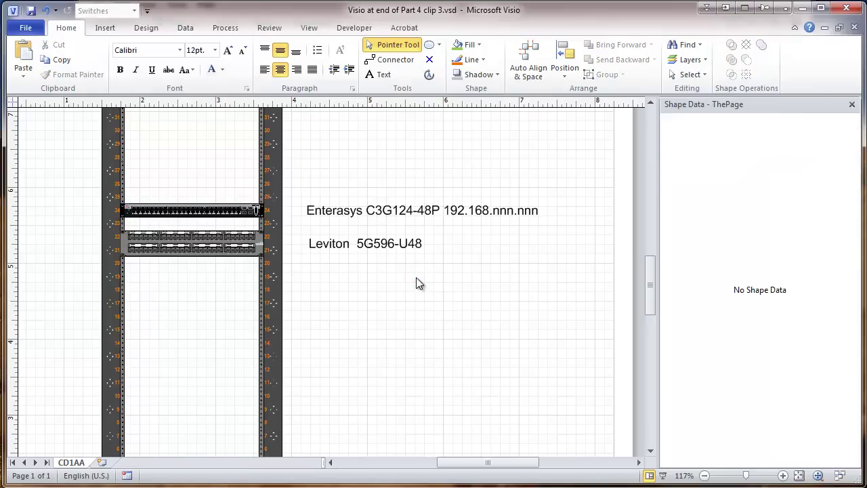
click(336, 248)
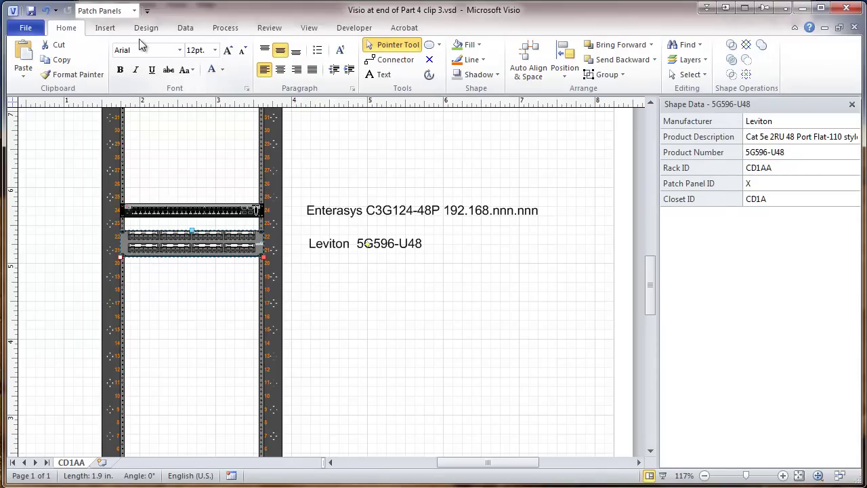
Append &" Patch Panel "&Prop.Patch_Panel_ID to the Leviton label formula and shift the label right.
click(106, 28)
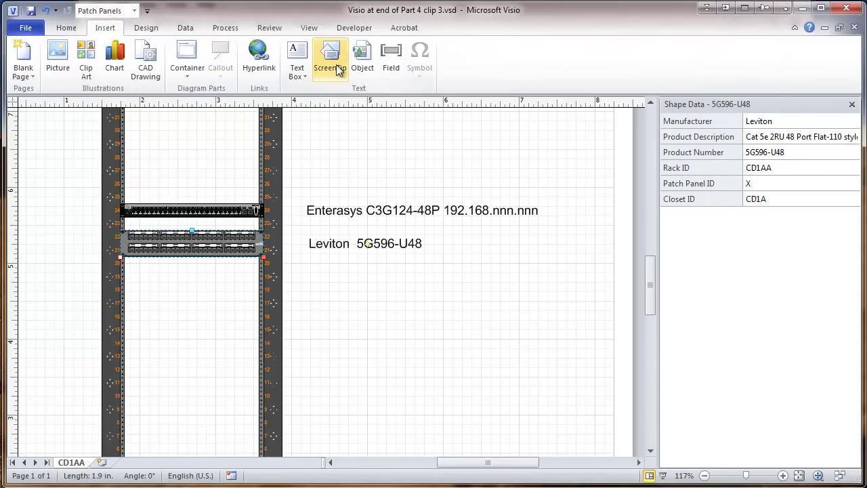
click(389, 54)
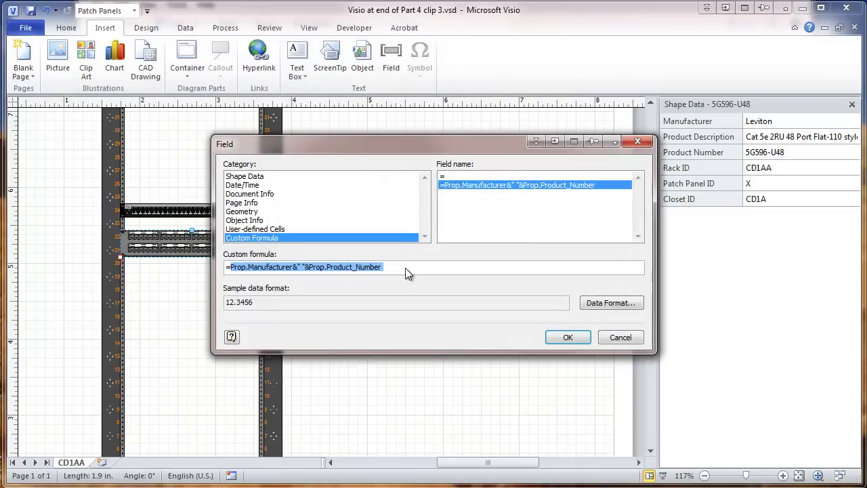
click(385, 268)
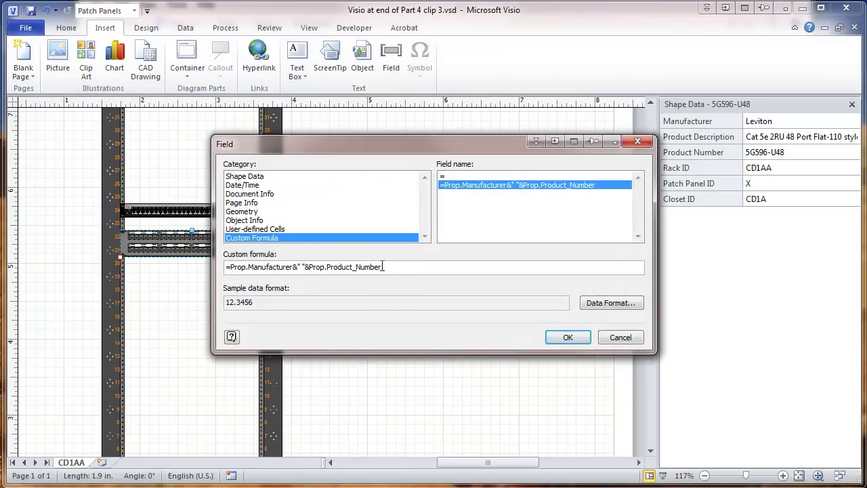
click(384, 267)
text(&" Patch Panel "&Prop)
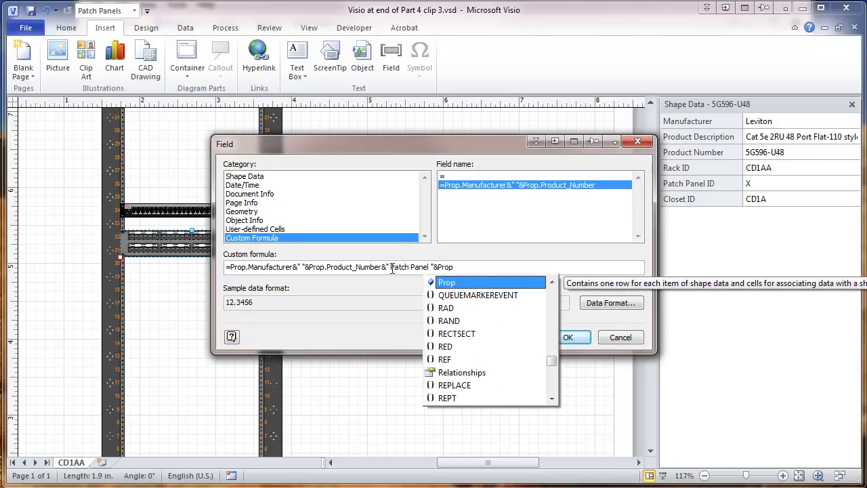
text(.)
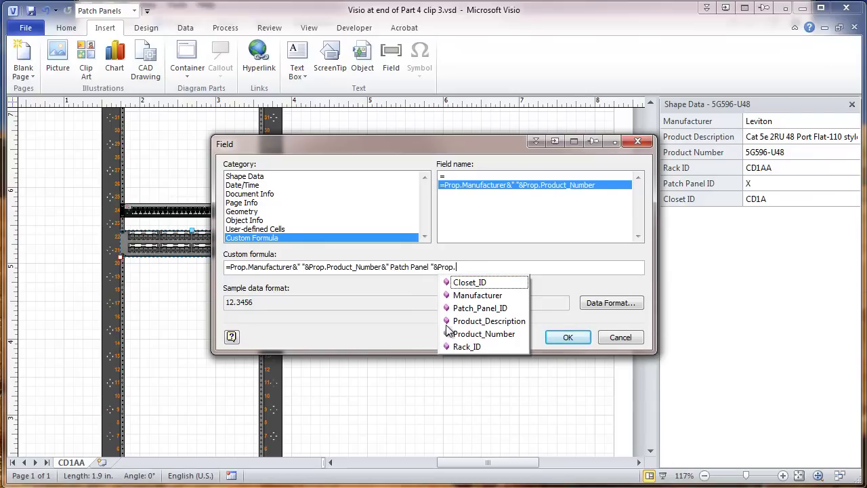
double_click(474, 309)
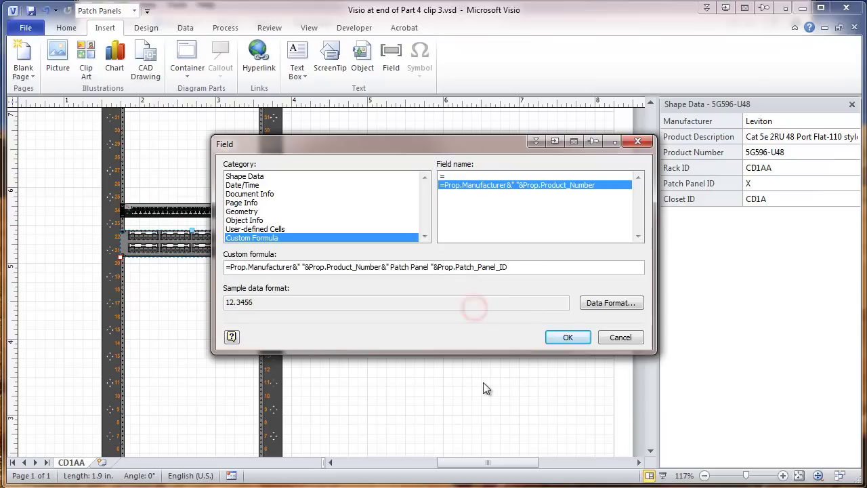
click(571, 337)
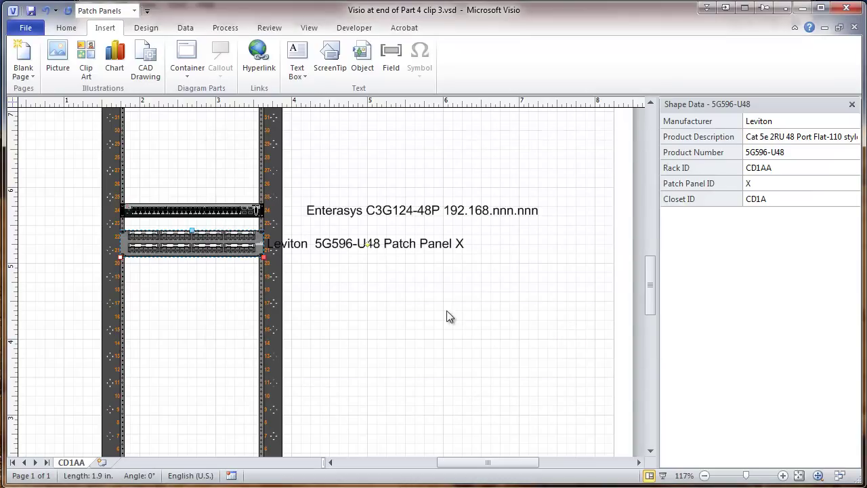
drag(367, 244, 409, 245)
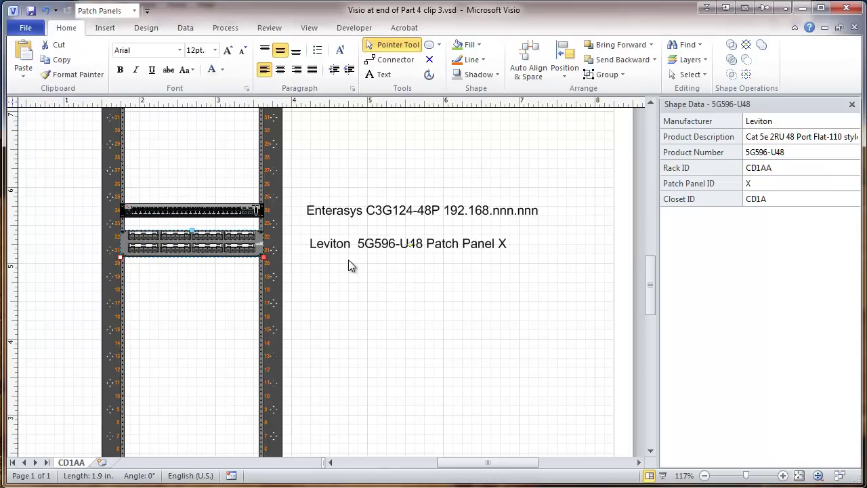
Switch to the Closing Dr Infrastructor link.vsd drawing from the View menu's Switch Windows list.
click(355, 275)
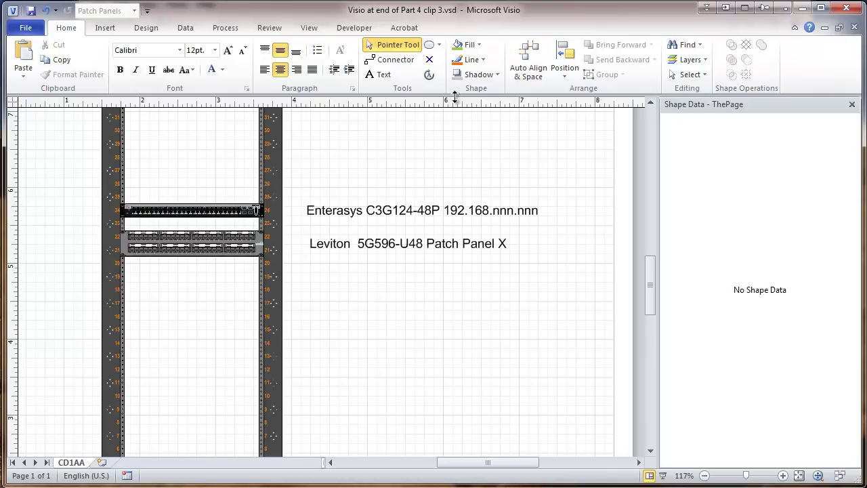
click(308, 27)
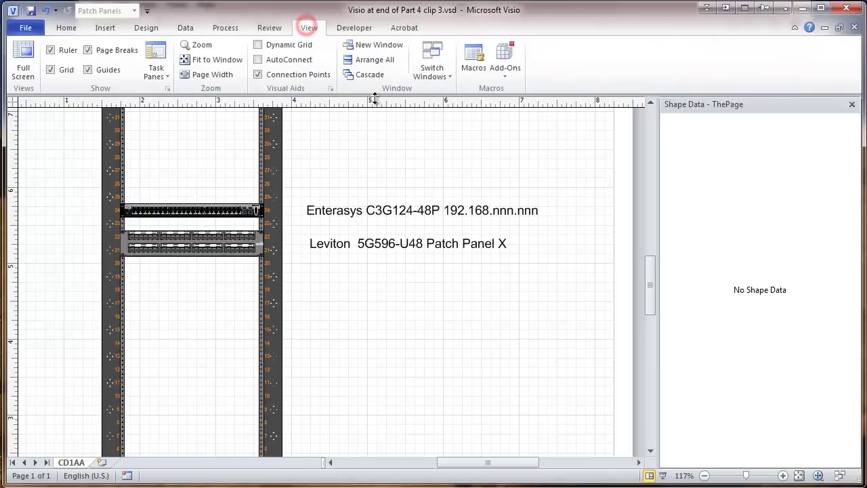
click(434, 76)
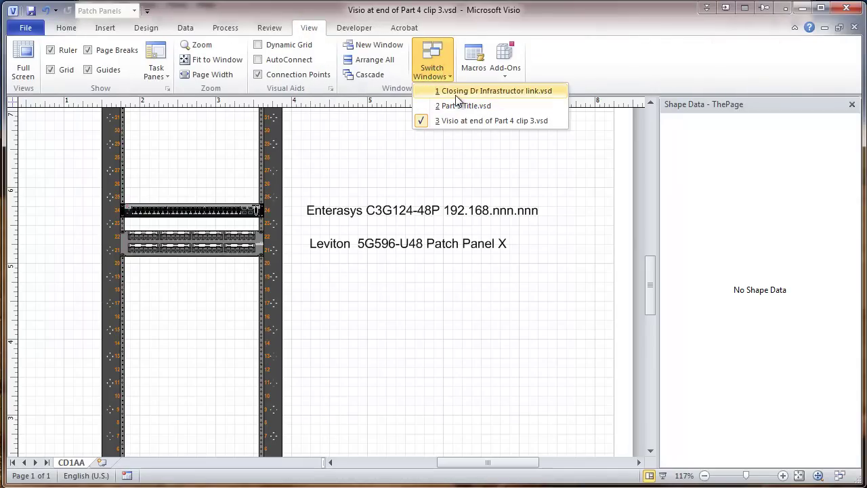
click(458, 94)
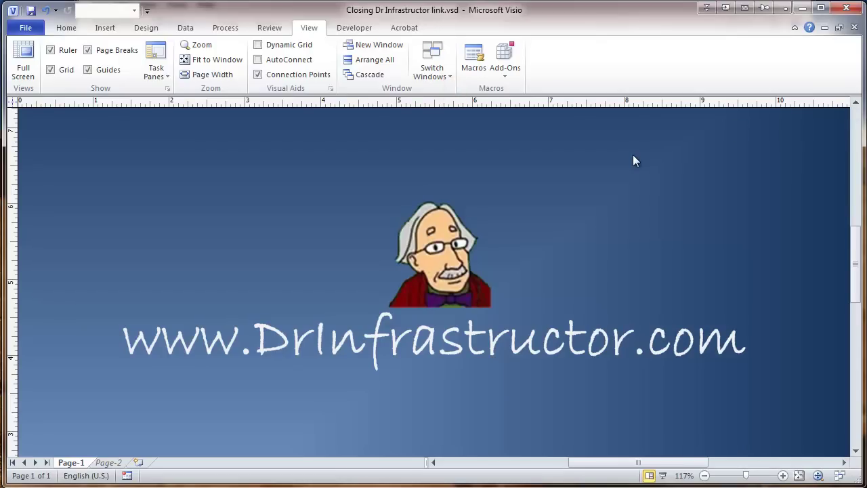